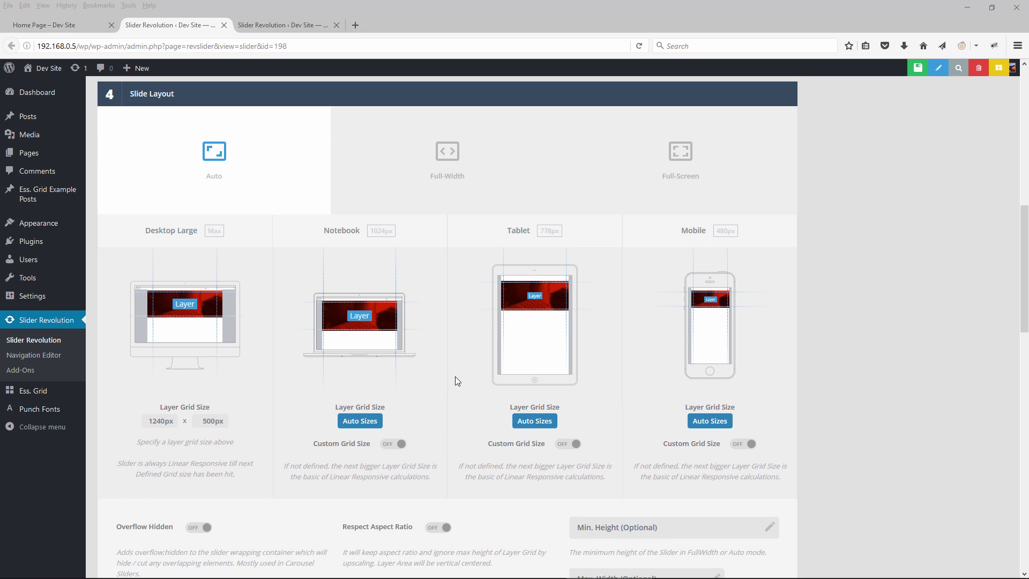
# Step: Review the slider's layout settings and the slide's caption layers, then preview the home page at a phone width of about 469 px
pyautogui.scroll(-1, 455, 376)
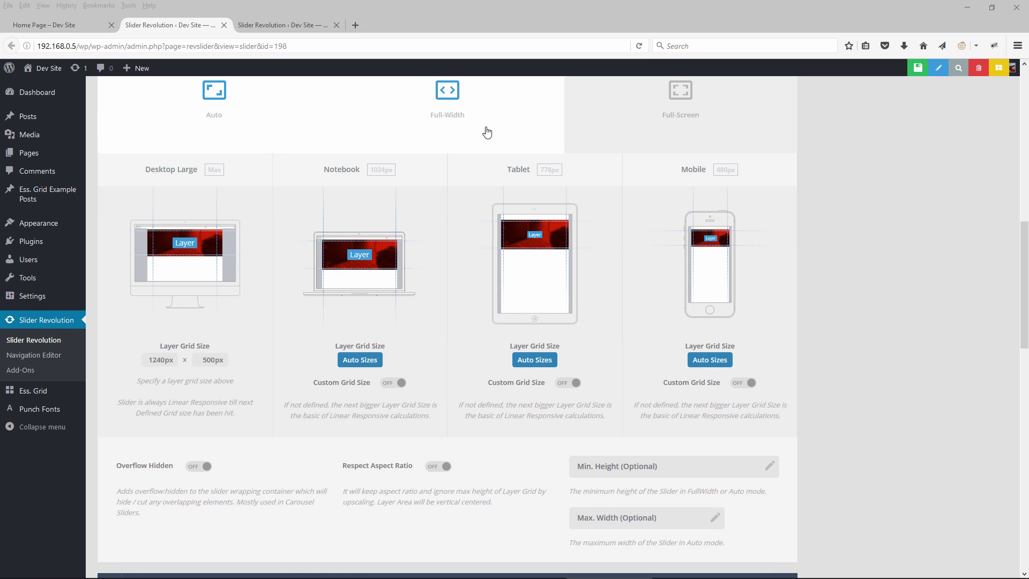
pyautogui.click(257, 21)
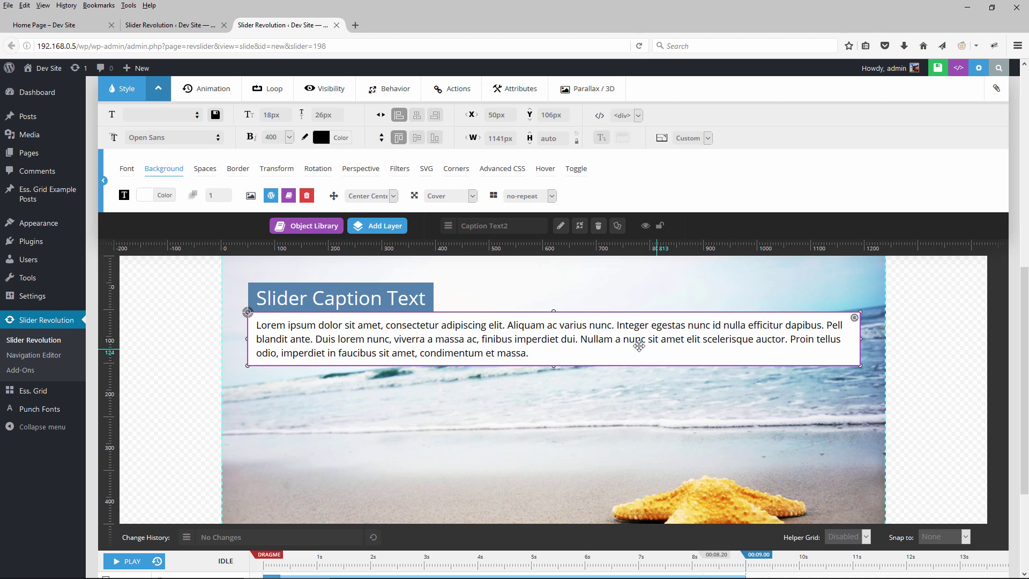
pyautogui.click(152, 25)
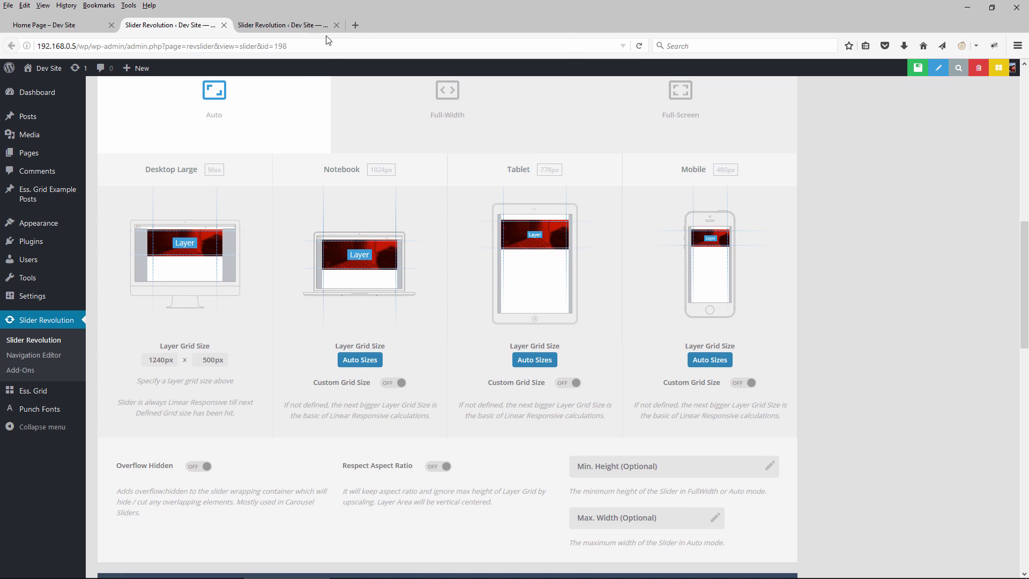
pyautogui.click(300, 25)
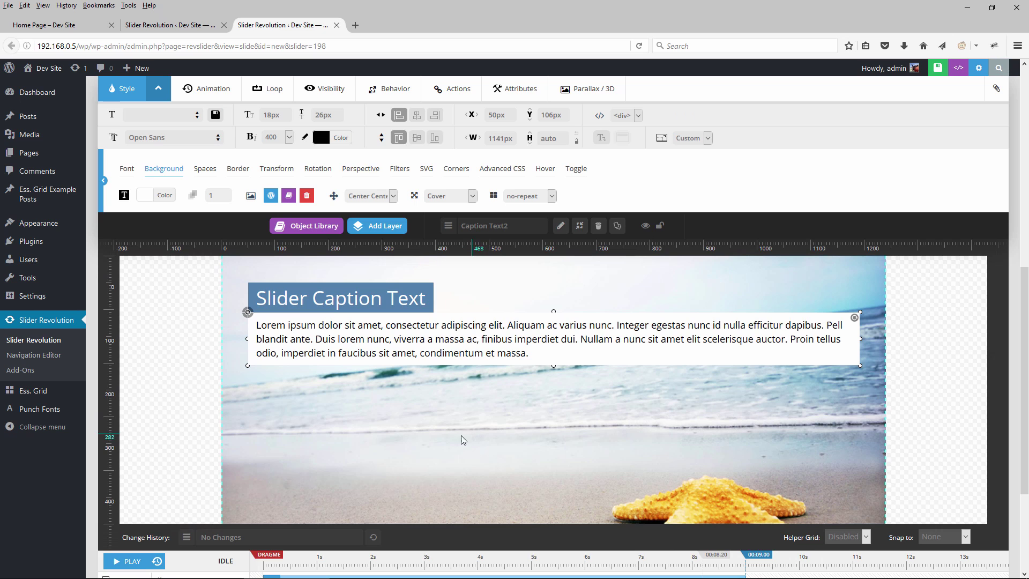
pyautogui.click(65, 26)
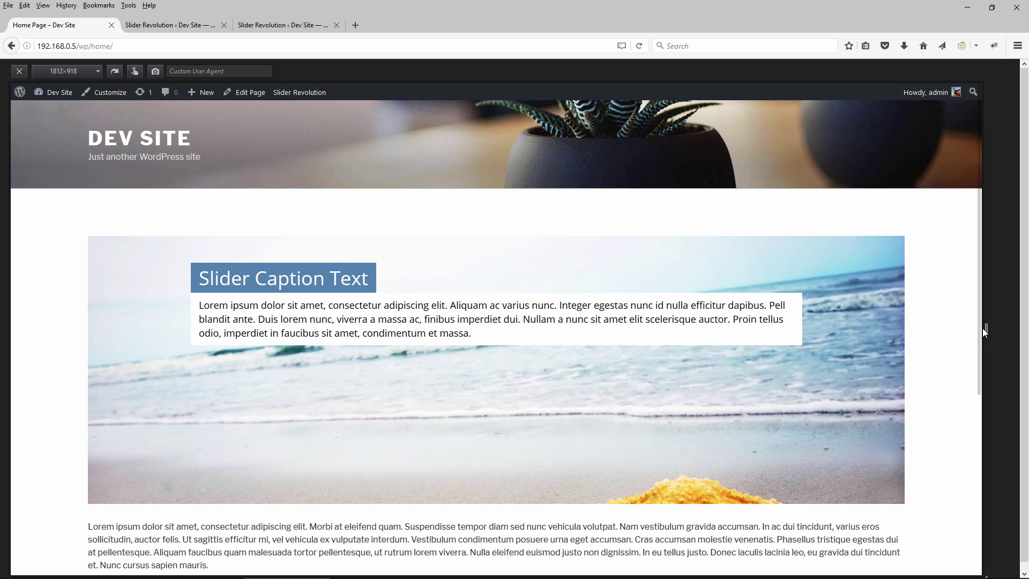
pyautogui.moveTo(986, 329); pyautogui.dragTo(268, 310)
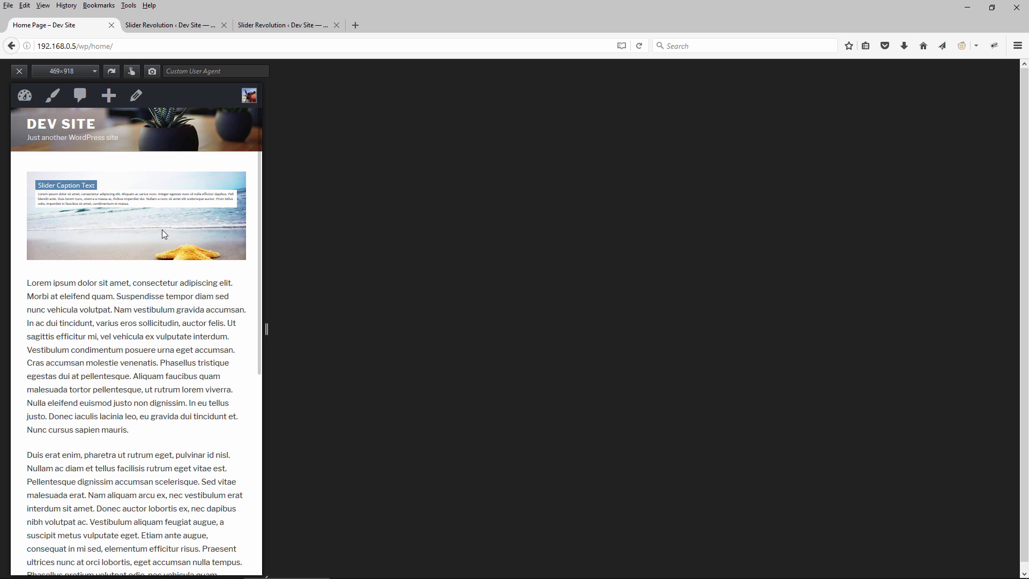
# Step: Set the paragraph caption layer's width to 1140px and turn on its automatic line breaks
pyautogui.click(283, 25)
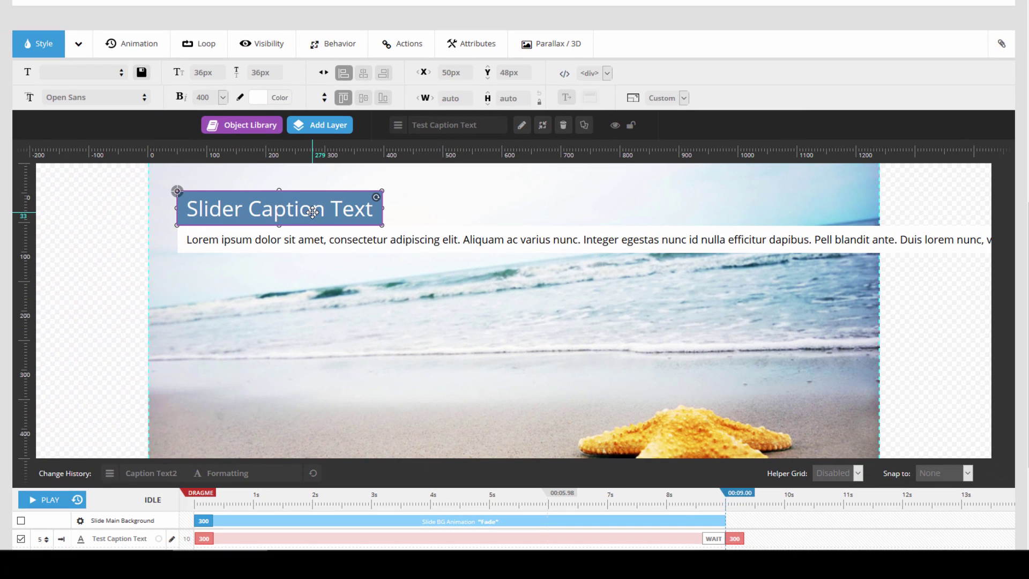
pyautogui.click(326, 237)
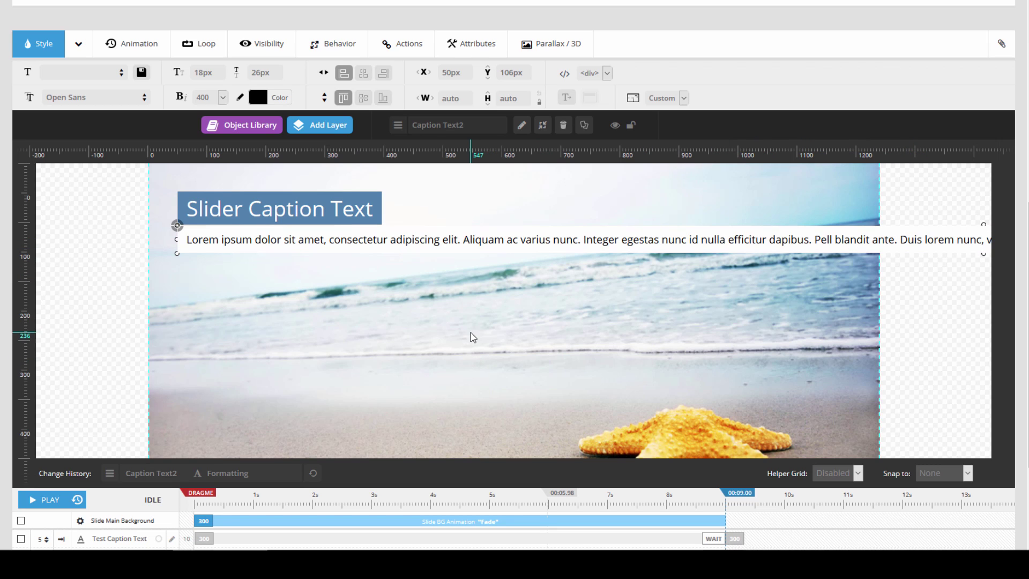
pyautogui.doubleClick(459, 99)
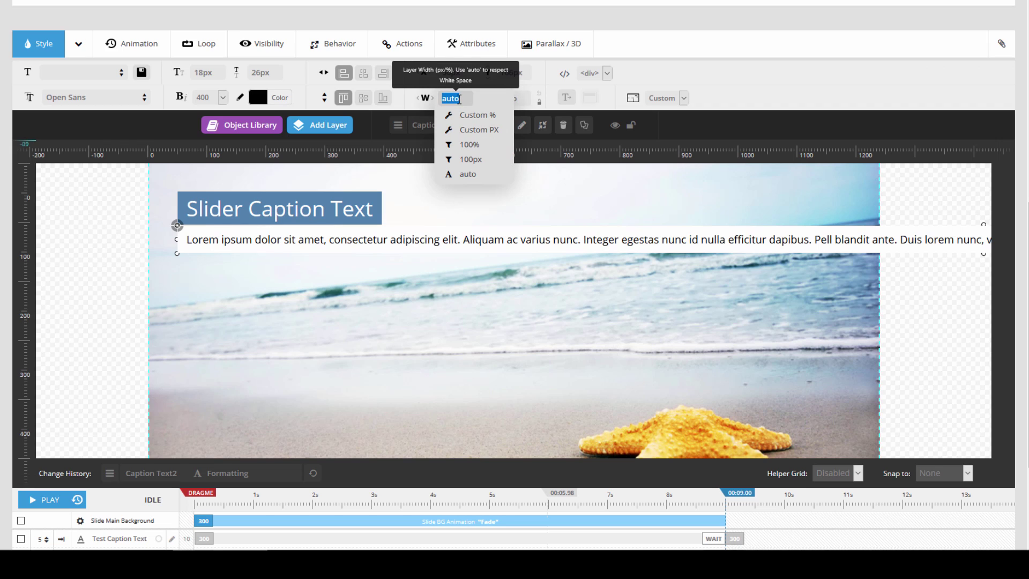
pyautogui.write('1140')
pyautogui.press('Return')
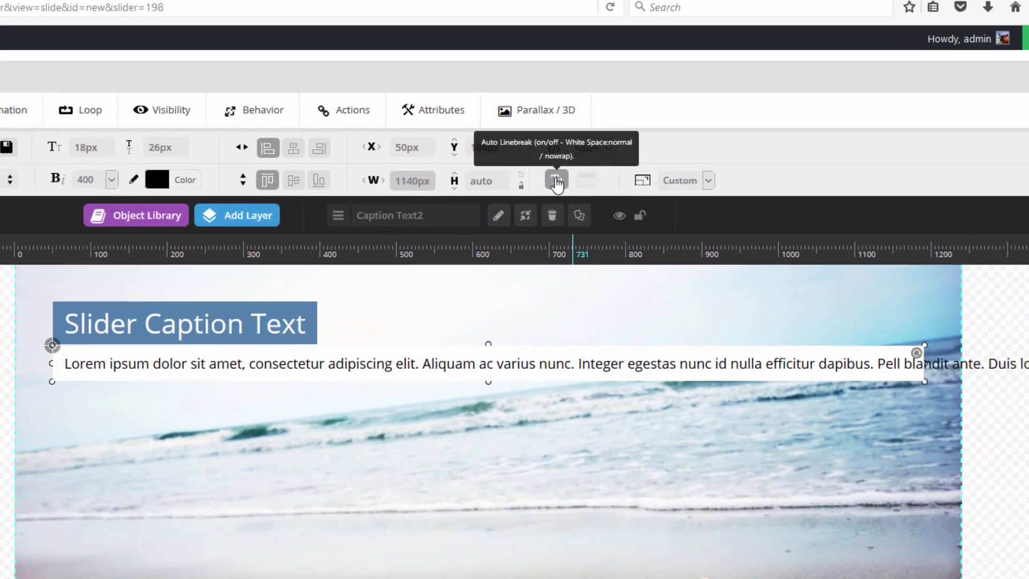
pyautogui.click(556, 180)
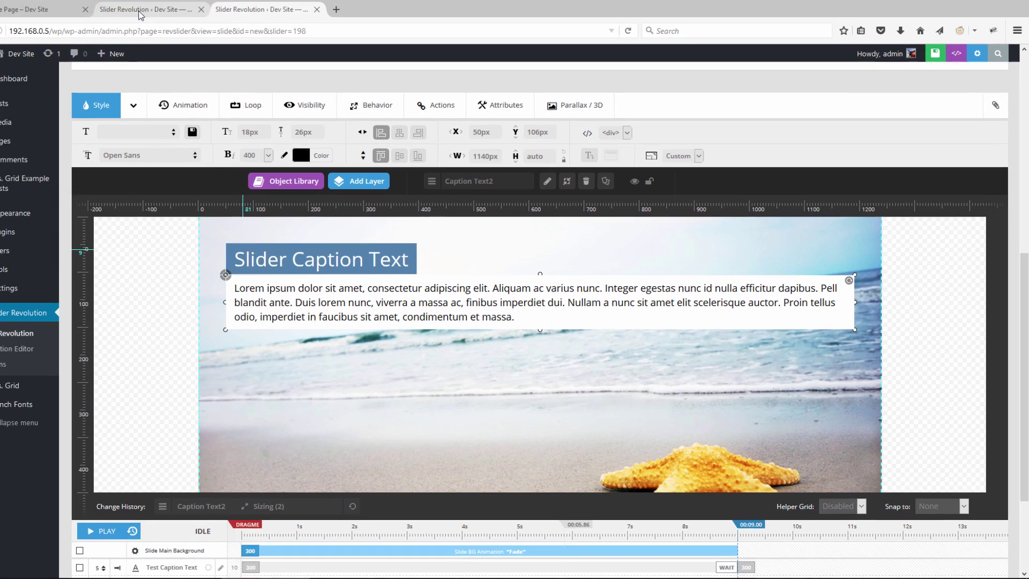
# Step: Enable custom grid sizes for Notebook, Tablet and Mobile in the slider's layout settings and save the settings
pyautogui.click(139, 11)
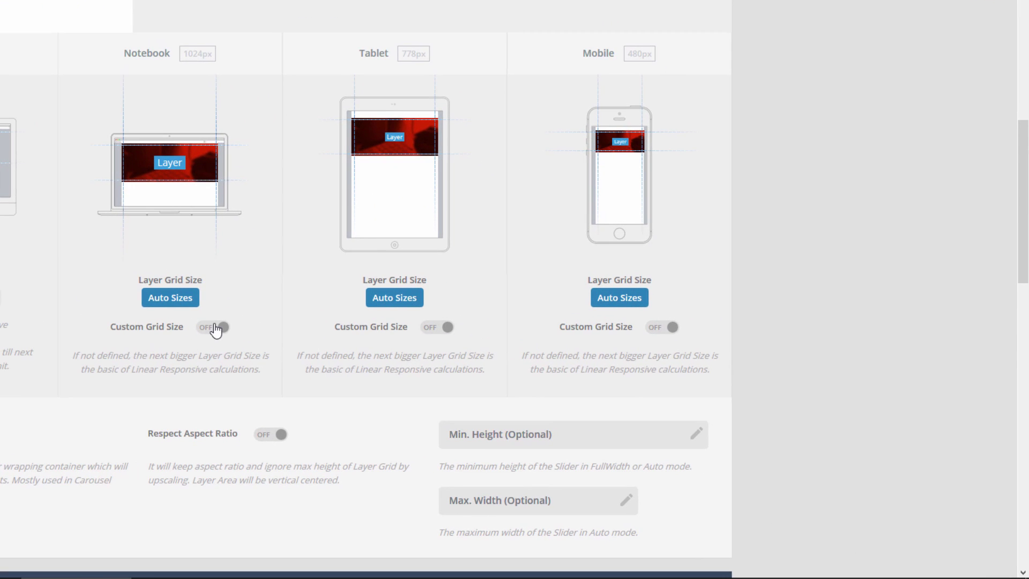
pyautogui.click(216, 328)
pyautogui.click(447, 327)
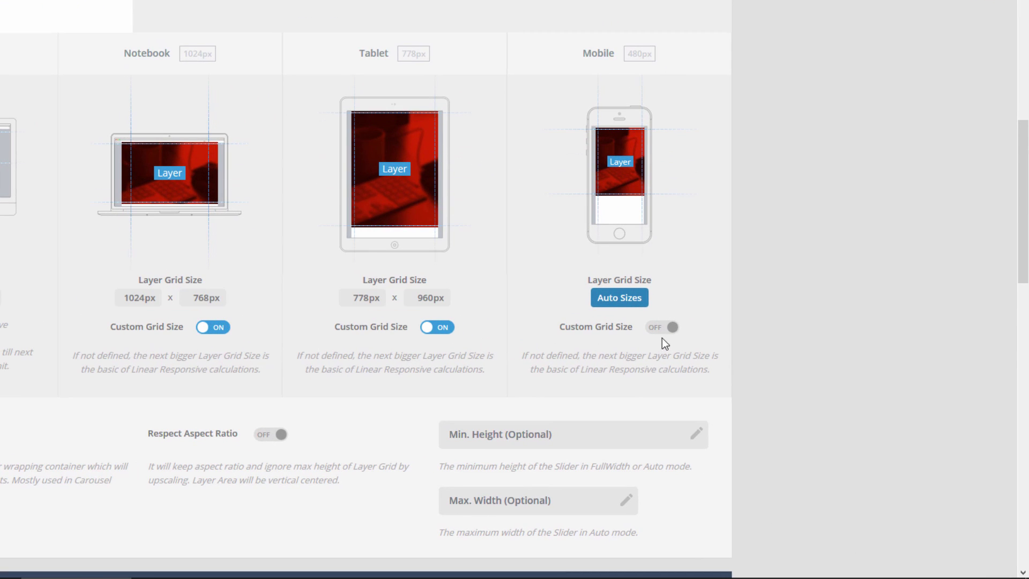
pyautogui.click(660, 328)
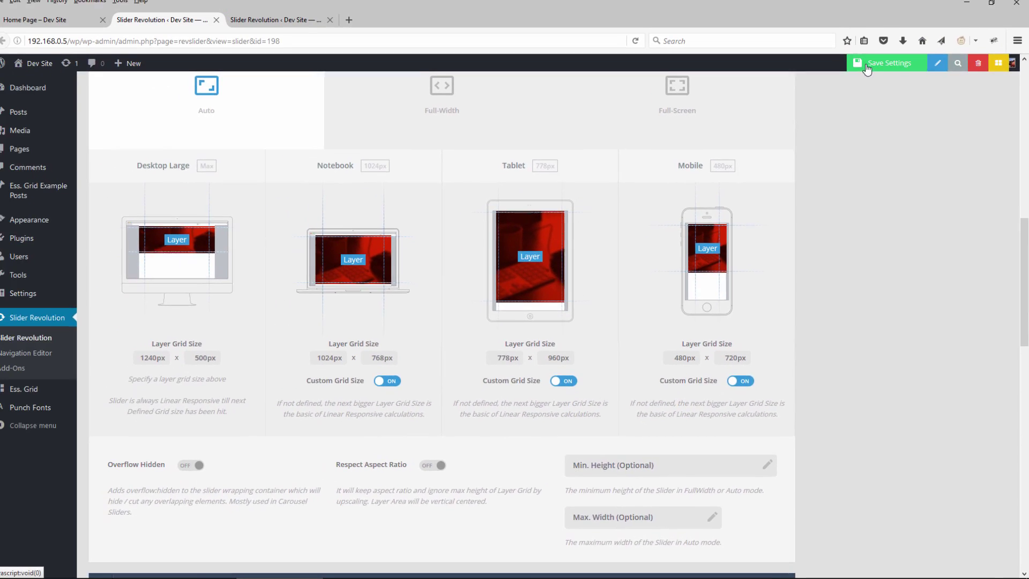
pyautogui.click(903, 64)
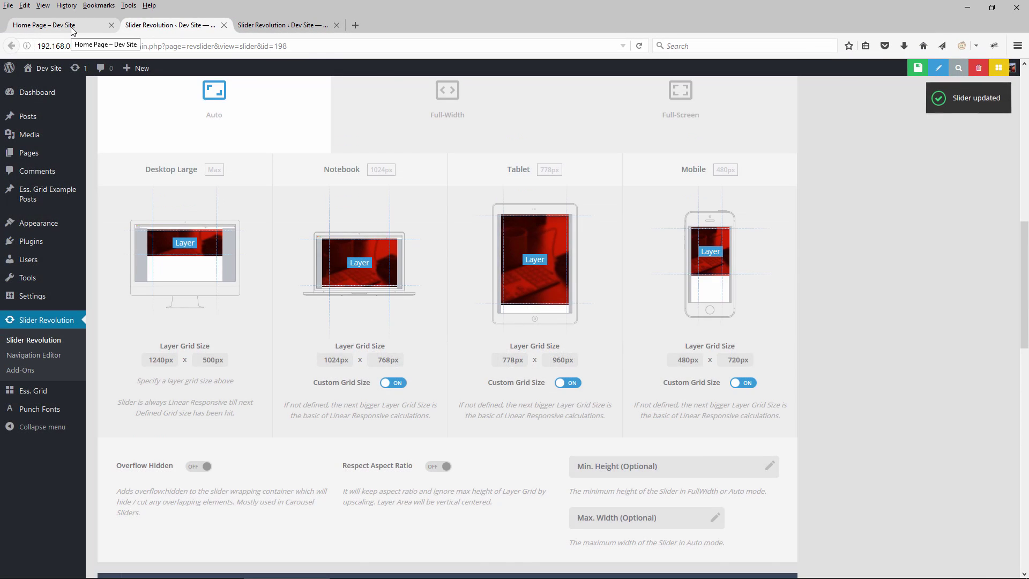
# Step: Reload the home page and preview the slider at a phone width of about 476 px
pyautogui.click(71, 27)
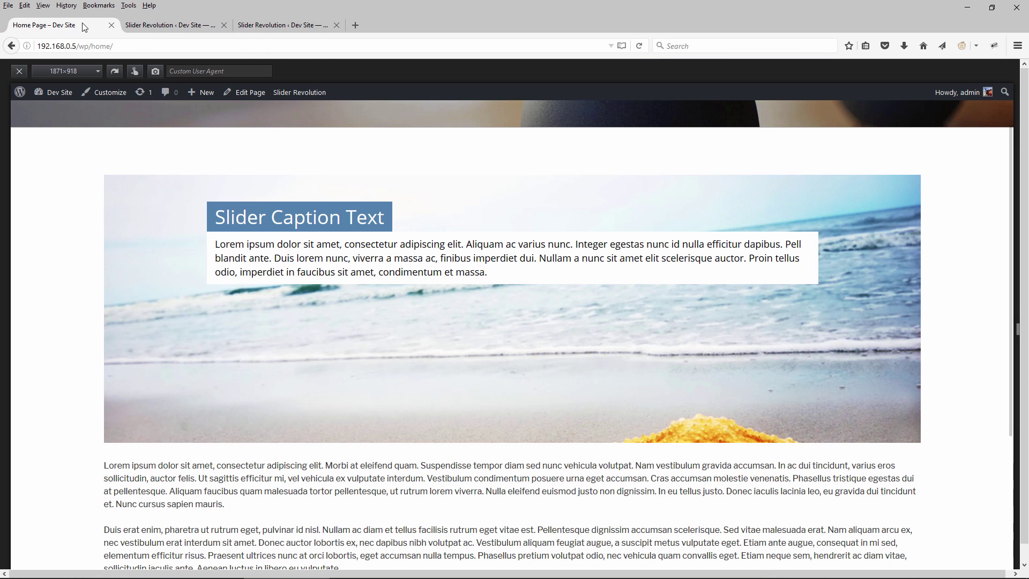
pyautogui.click(639, 46)
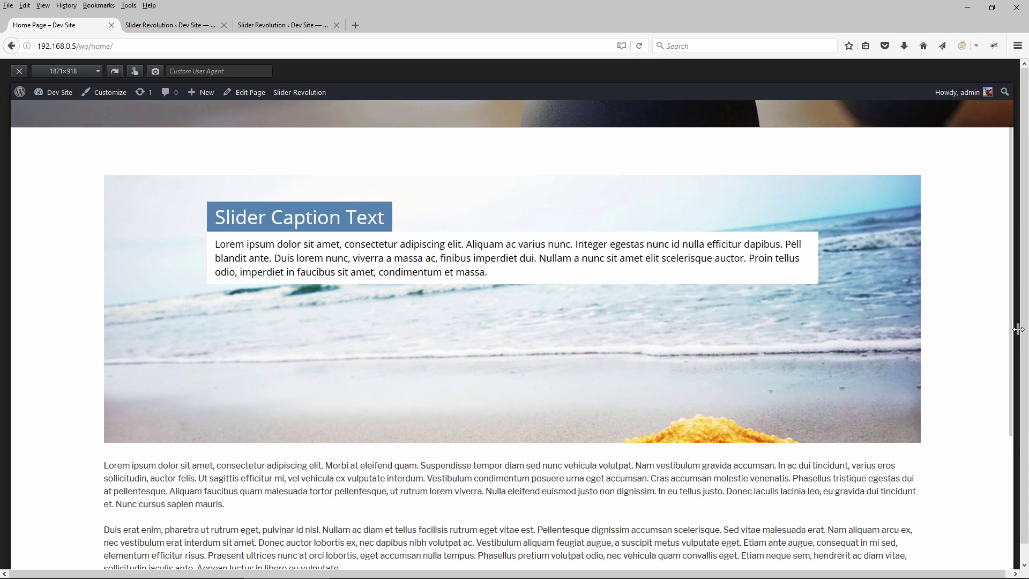
pyautogui.moveTo(1019, 329); pyautogui.dragTo(271, 339)
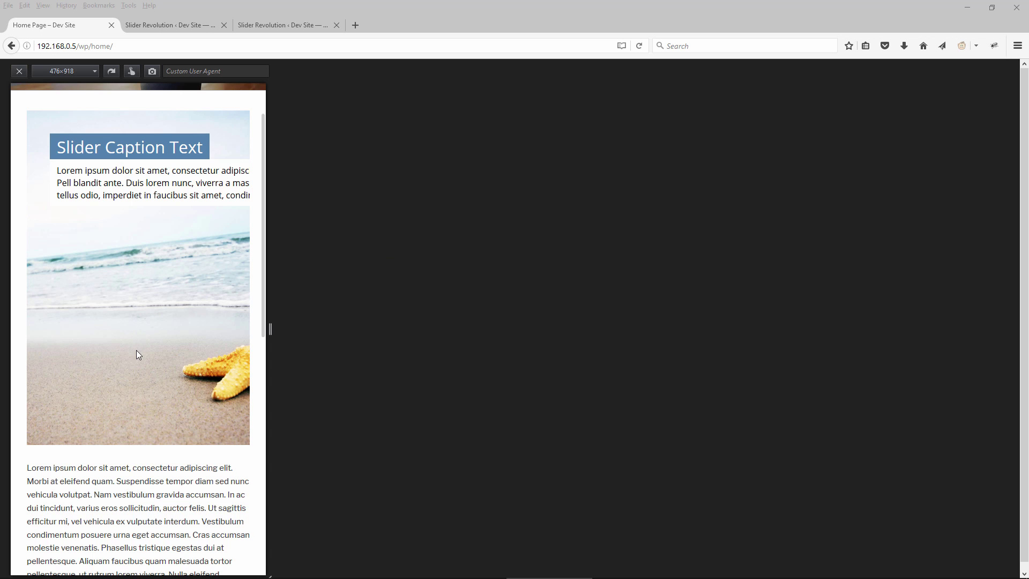
# Step: Check the slider's custom grid settings and reload the slide editor to load its device views
pyautogui.click(286, 25)
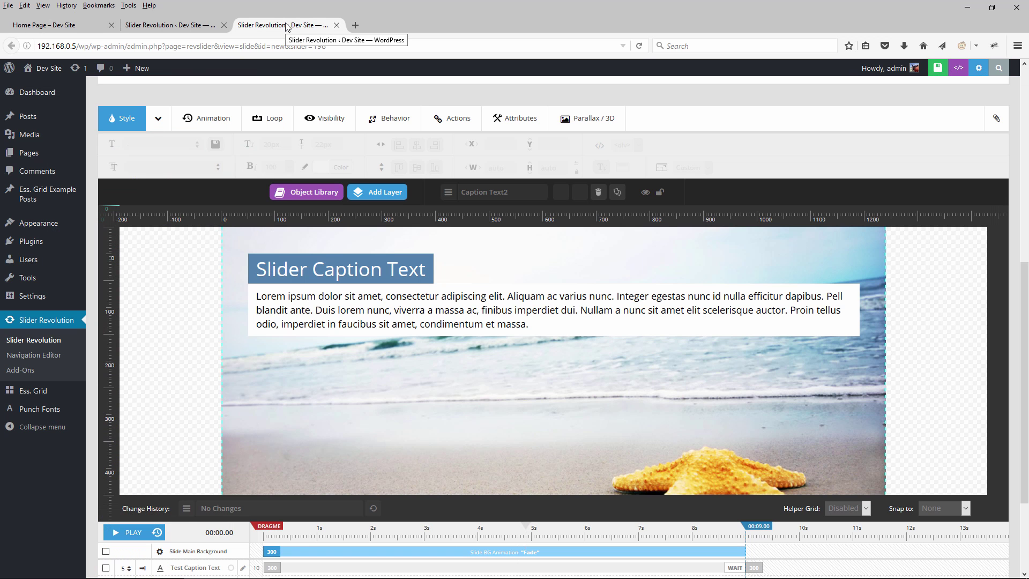
pyautogui.click(194, 26)
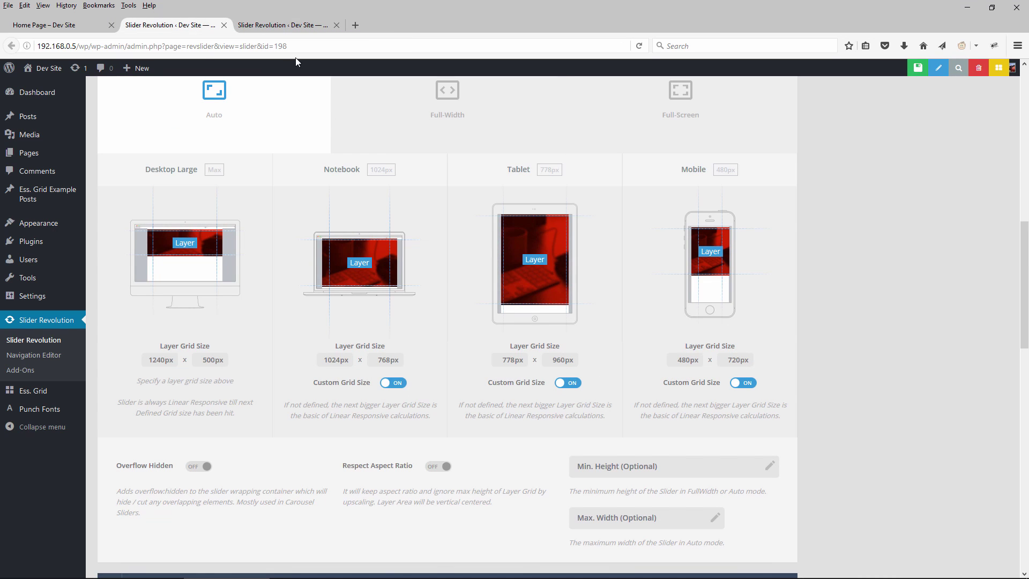
pyautogui.click(284, 25)
pyautogui.click(641, 46)
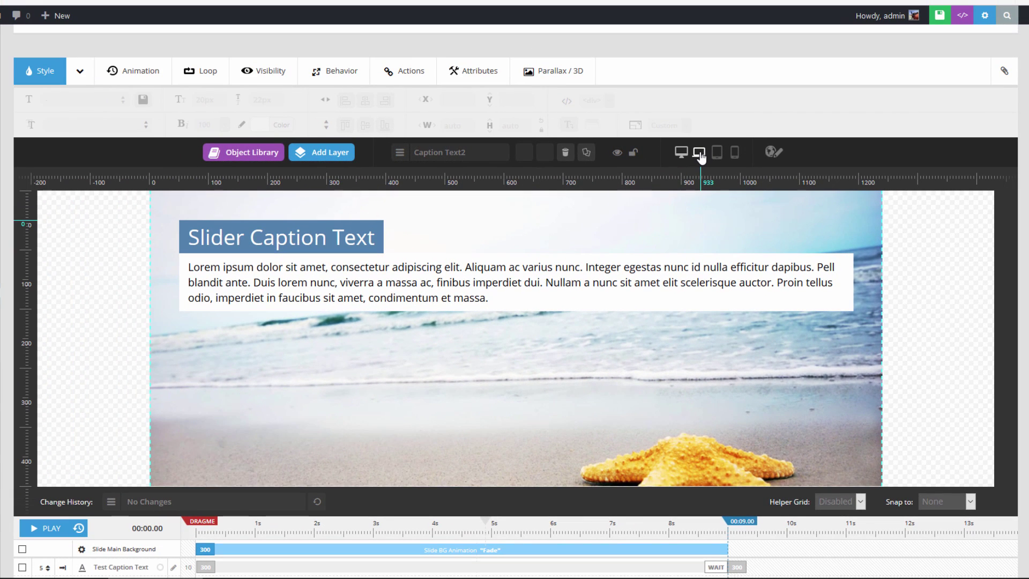
# Step: Inspect the caption layers in the notebook, tablet and mobile views and return to the desktop view
pyautogui.click(700, 153)
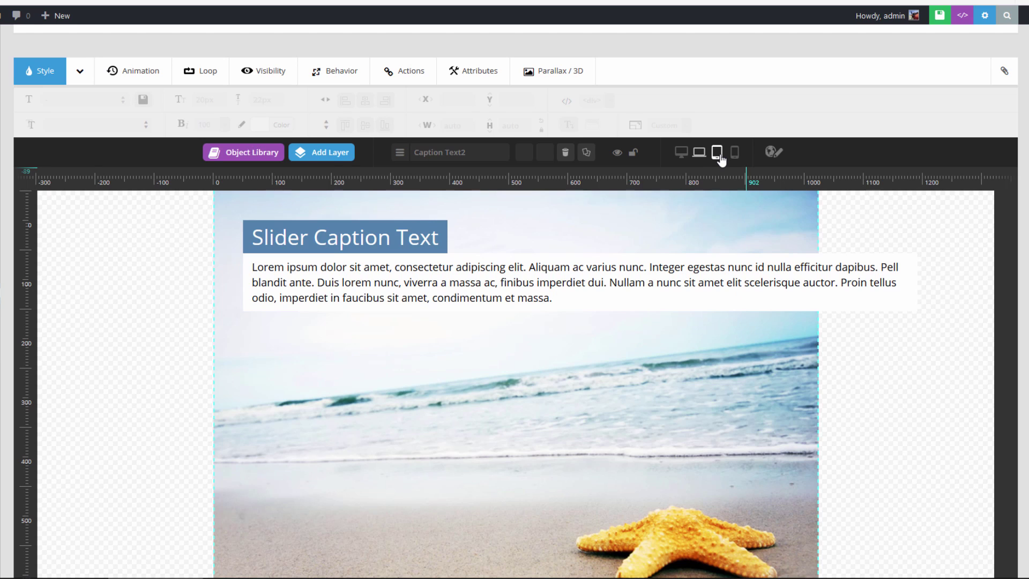
pyautogui.click(721, 158)
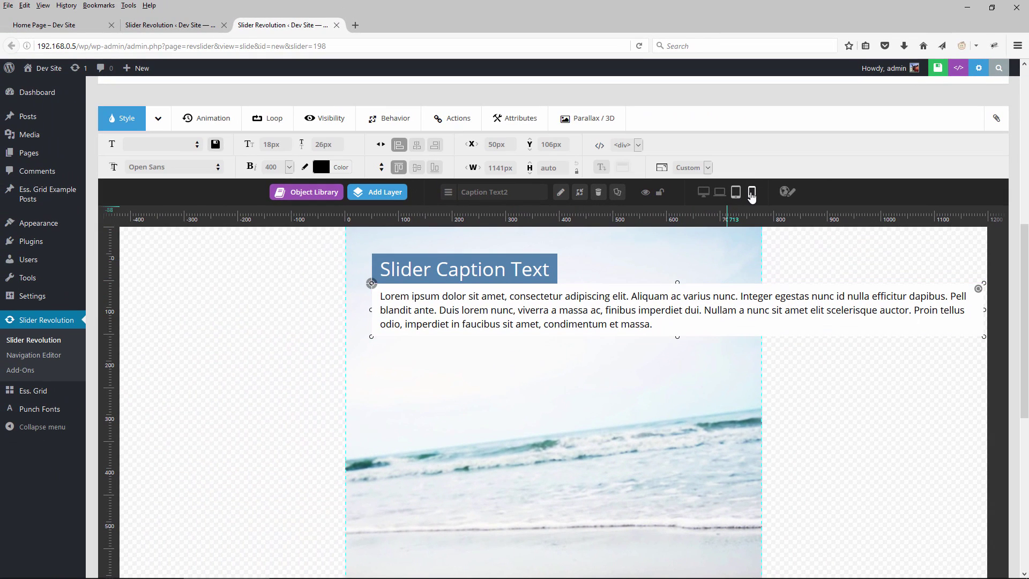
pyautogui.click(752, 193)
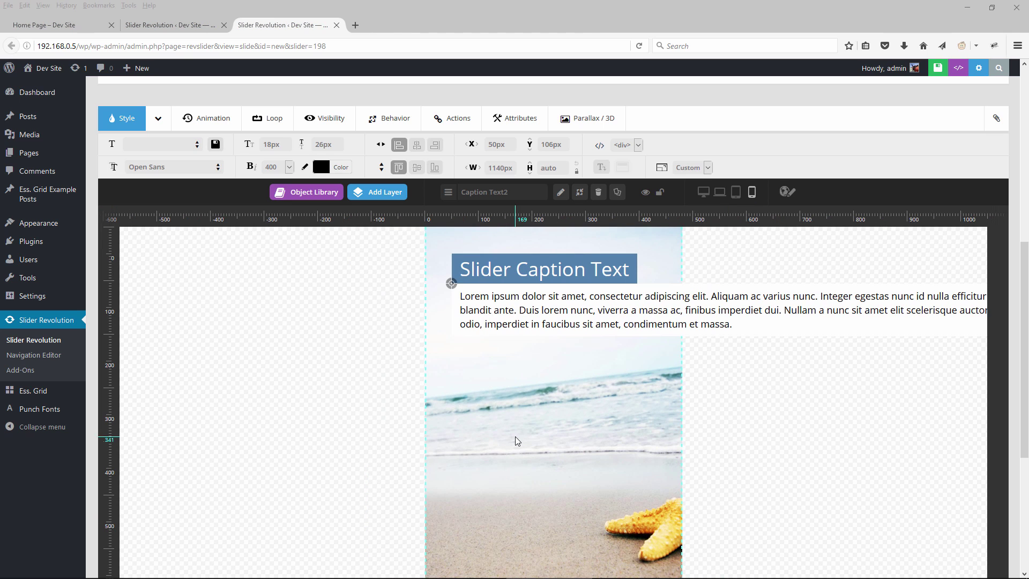
pyautogui.click(704, 191)
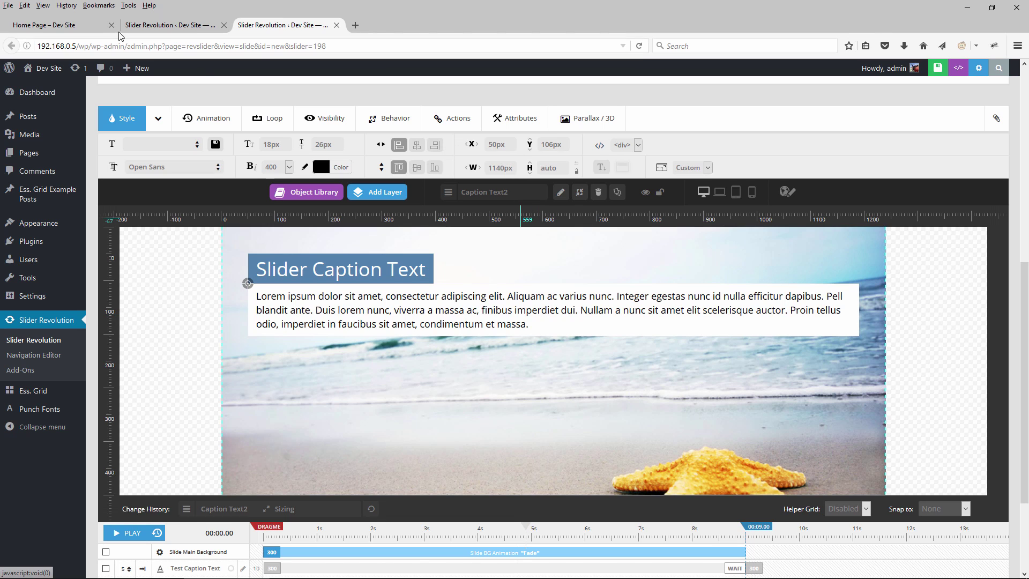
# Step: Check the device grid widths in the slider settings and set the paragraph caption's width to 924px in the notebook view
pyautogui.click(145, 26)
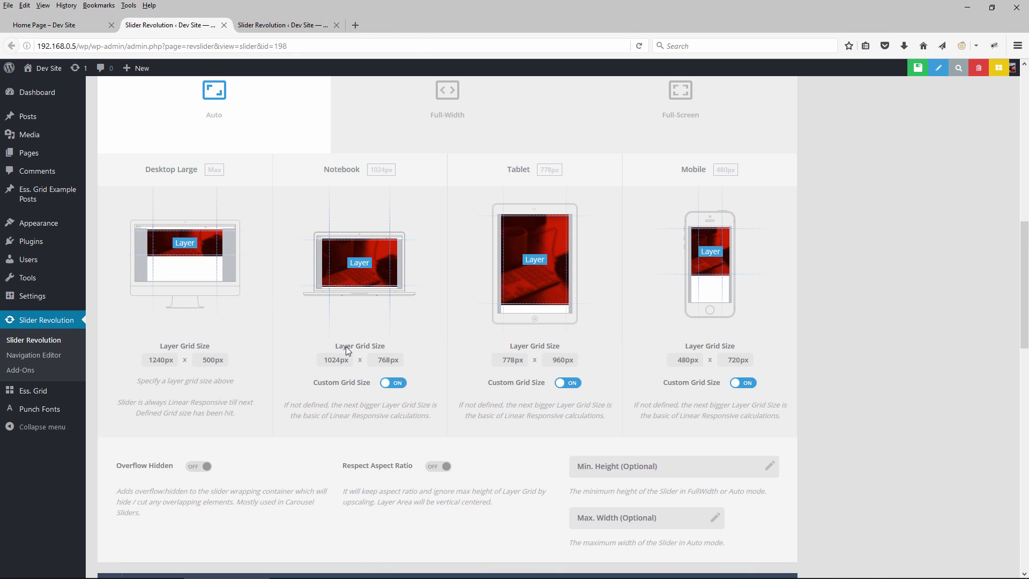
pyautogui.moveTo(149, 360); pyautogui.dragTo(165, 360)
pyautogui.click(269, 26)
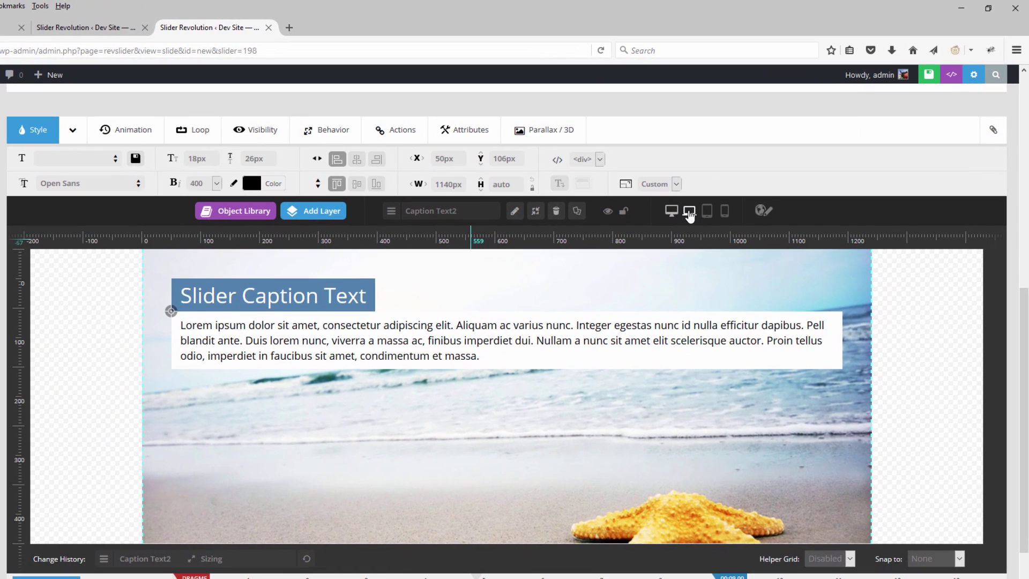
pyautogui.click(692, 209)
pyautogui.click(445, 184)
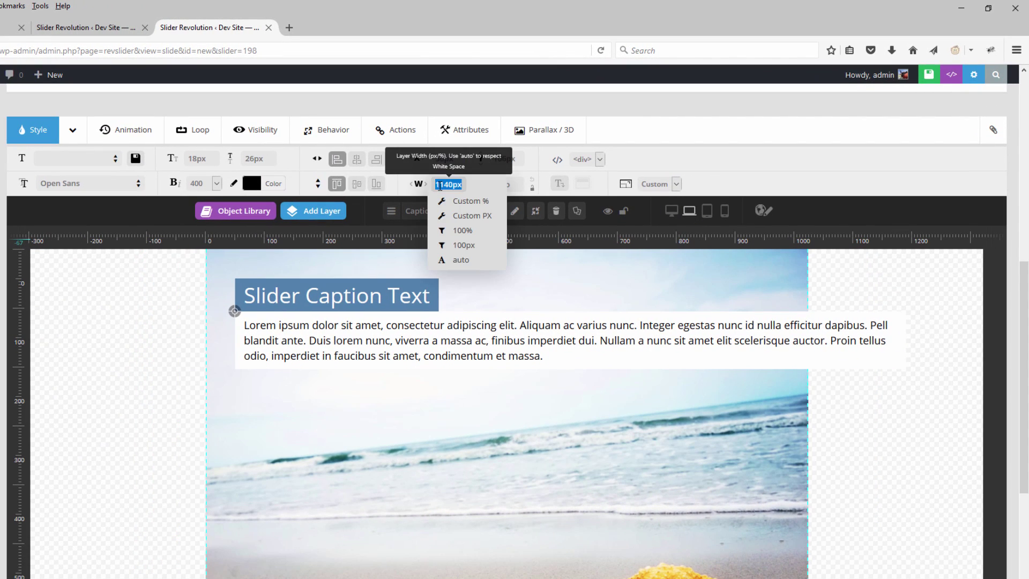
pyautogui.write('924')
pyautogui.press('Return')
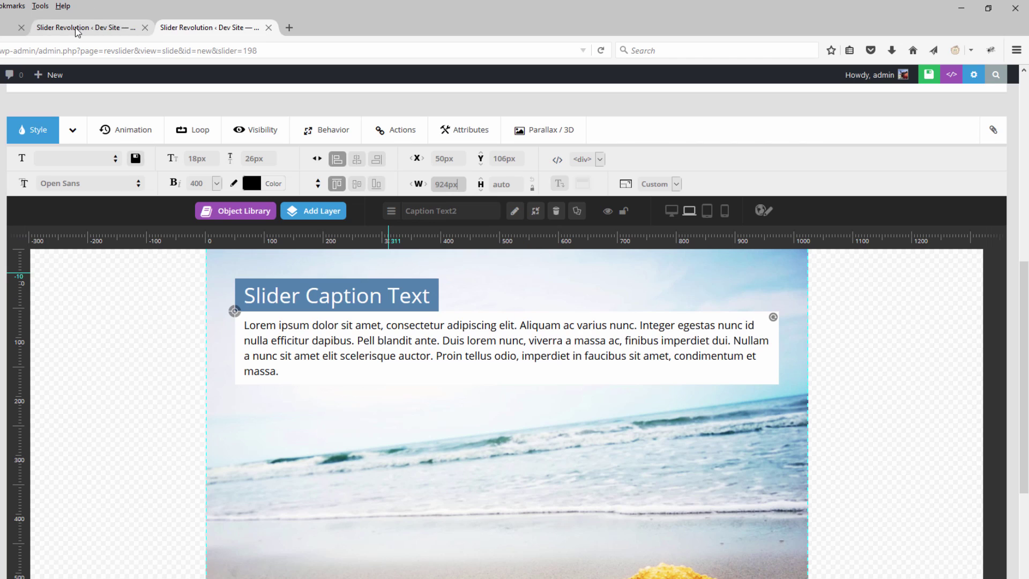
# Step: Check the Tablet grid width in the slider settings and set the paragraph caption's width to 678px in the tablet view
pyautogui.click(89, 28)
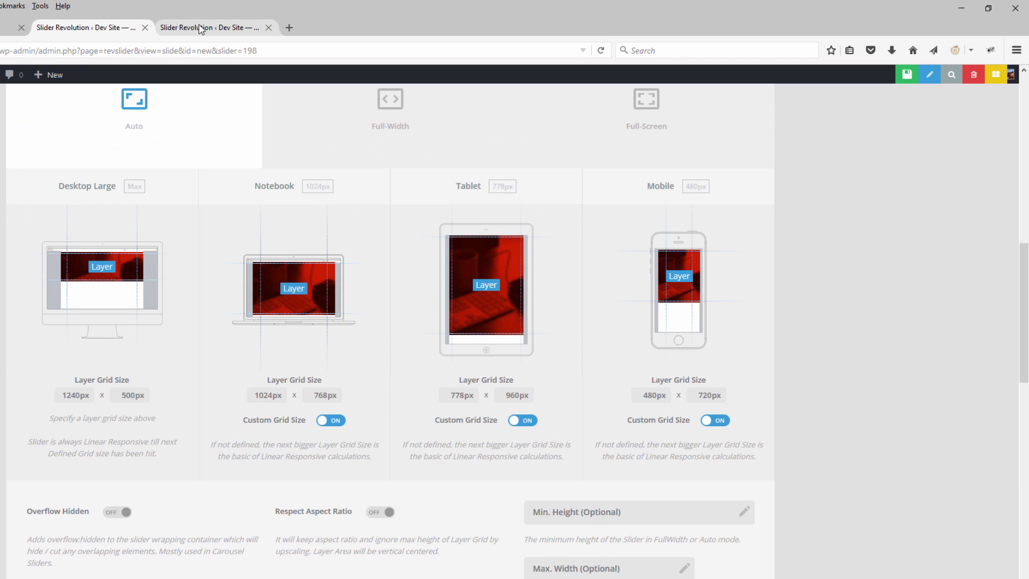
pyautogui.click(206, 27)
pyautogui.click(707, 214)
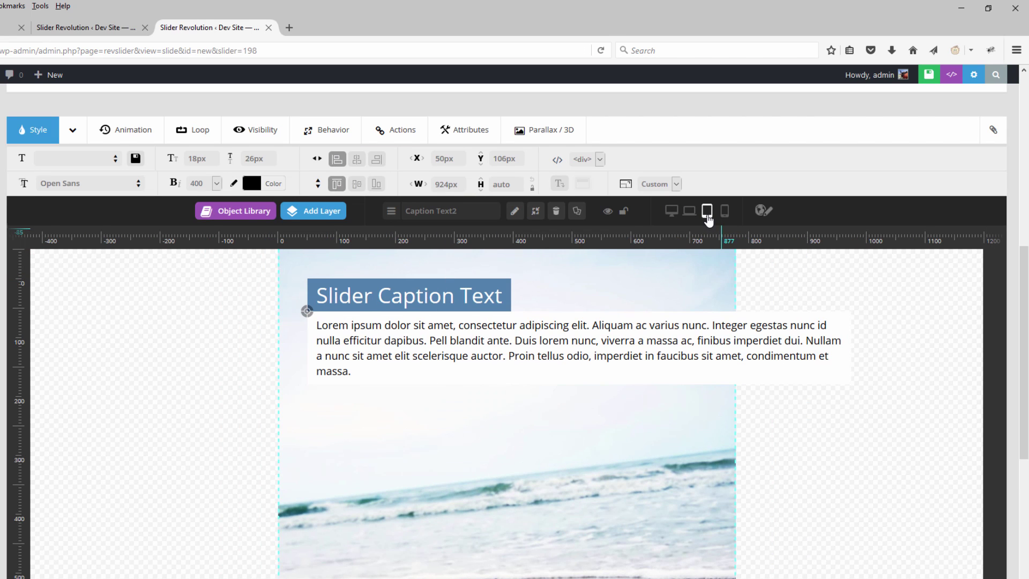
pyautogui.click(448, 183)
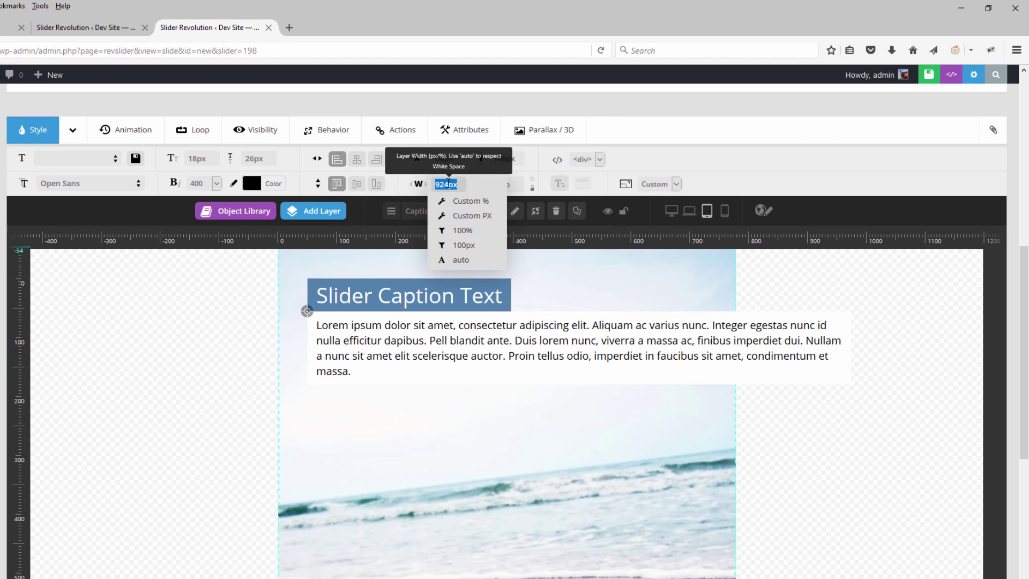
pyautogui.write('678px')
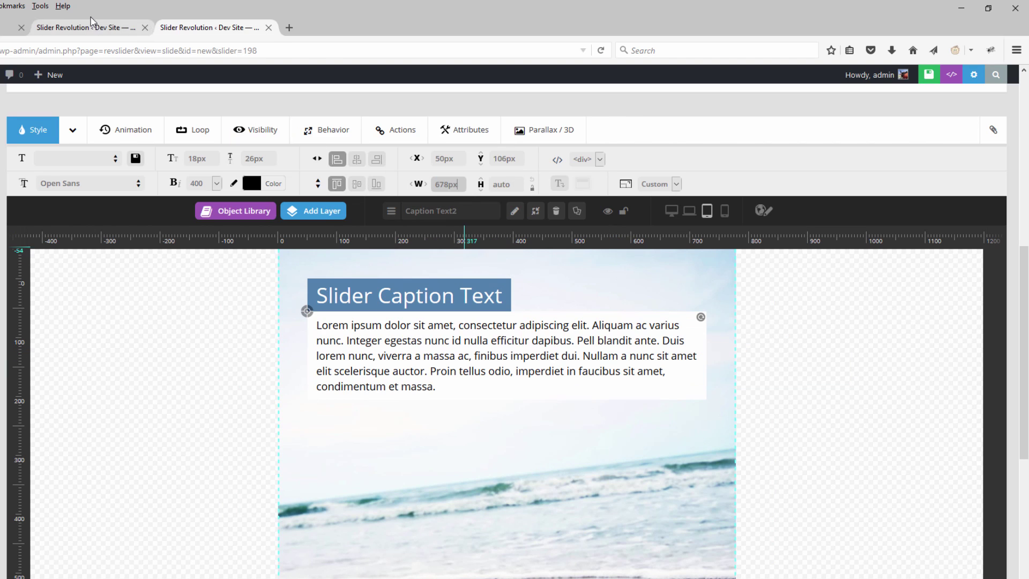
# Step: Check the Mobile grid width in the slider settings, set the paragraph caption's width to 380px in the mobile view and save the slide
pyautogui.click(92, 27)
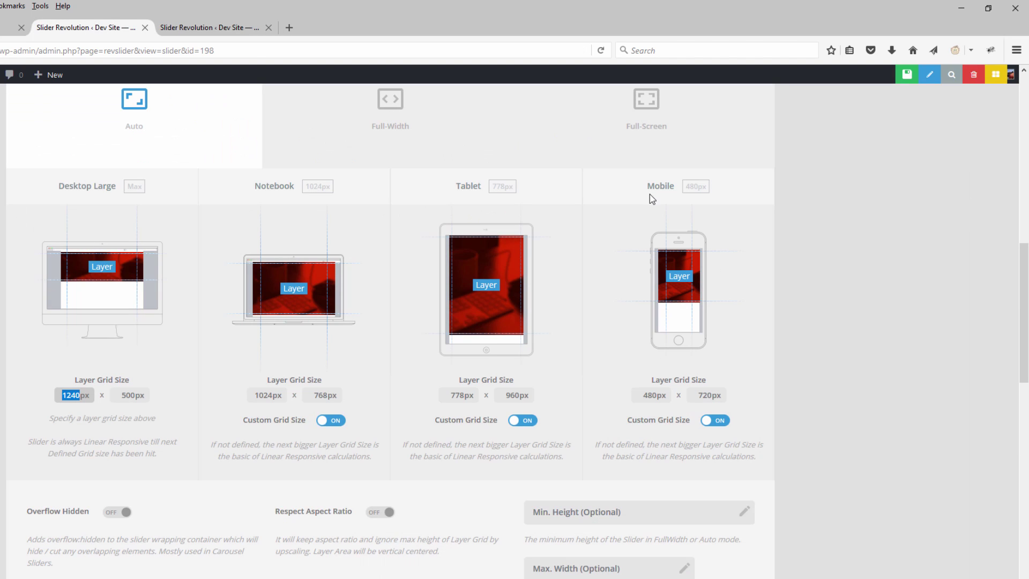
pyautogui.click(236, 27)
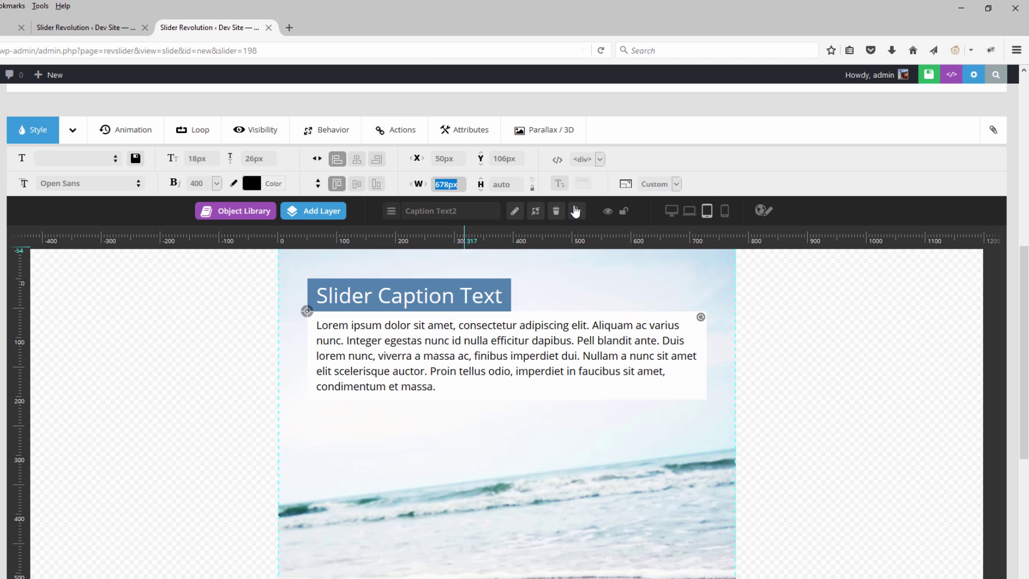
pyautogui.click(725, 213)
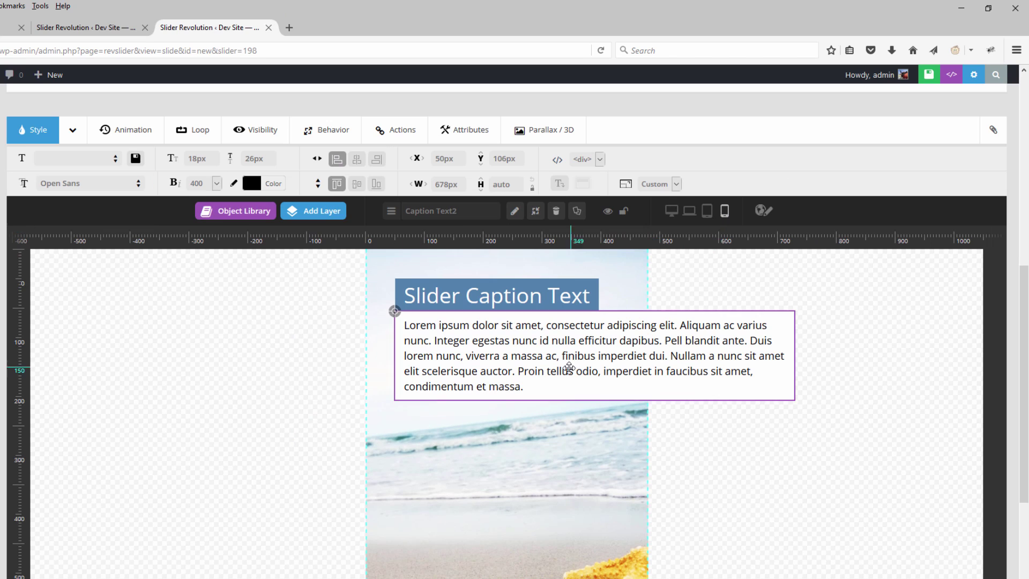
pyautogui.click(449, 184)
pyautogui.write('38')
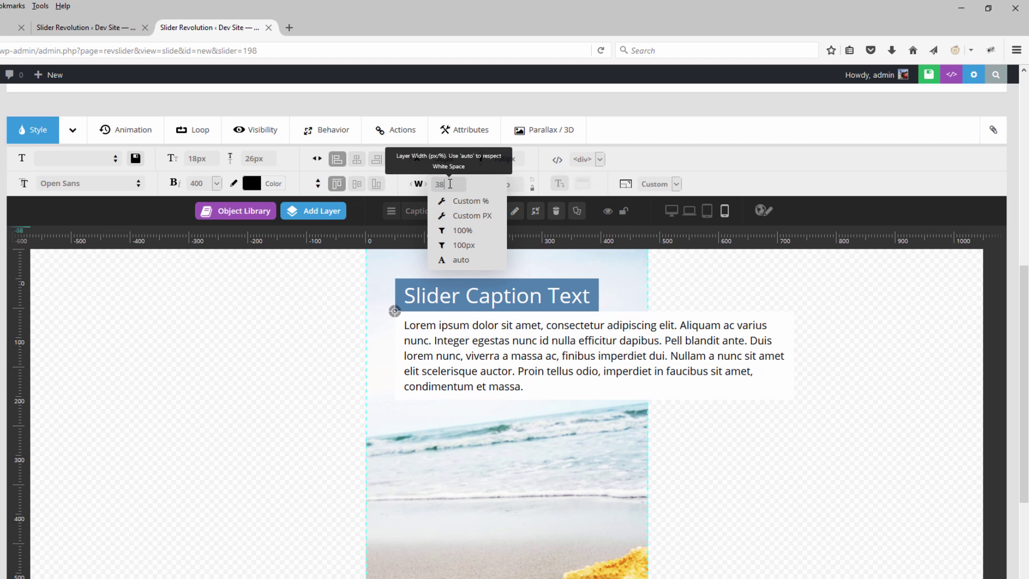
pyautogui.write('0px')
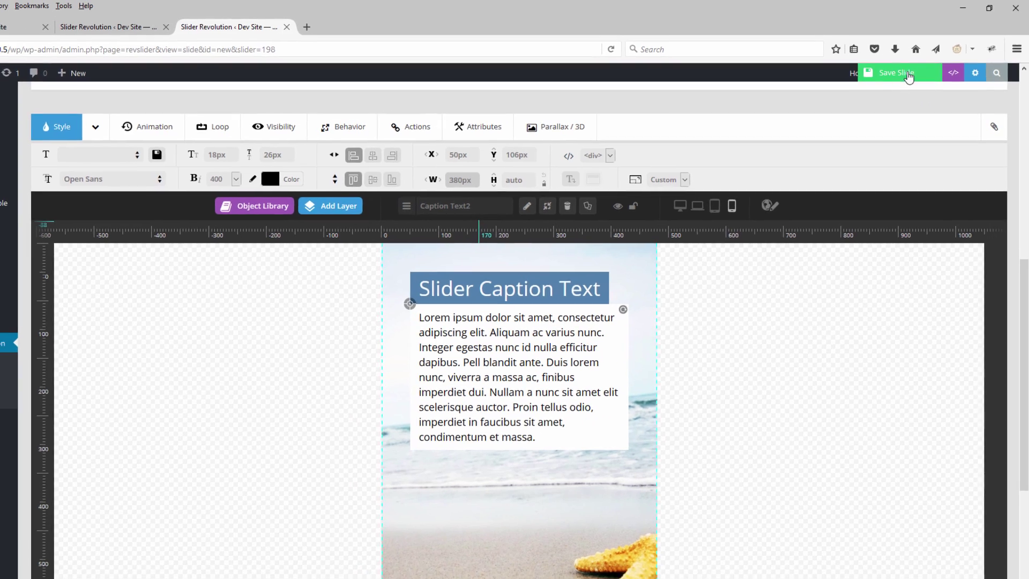
pyautogui.click(909, 77)
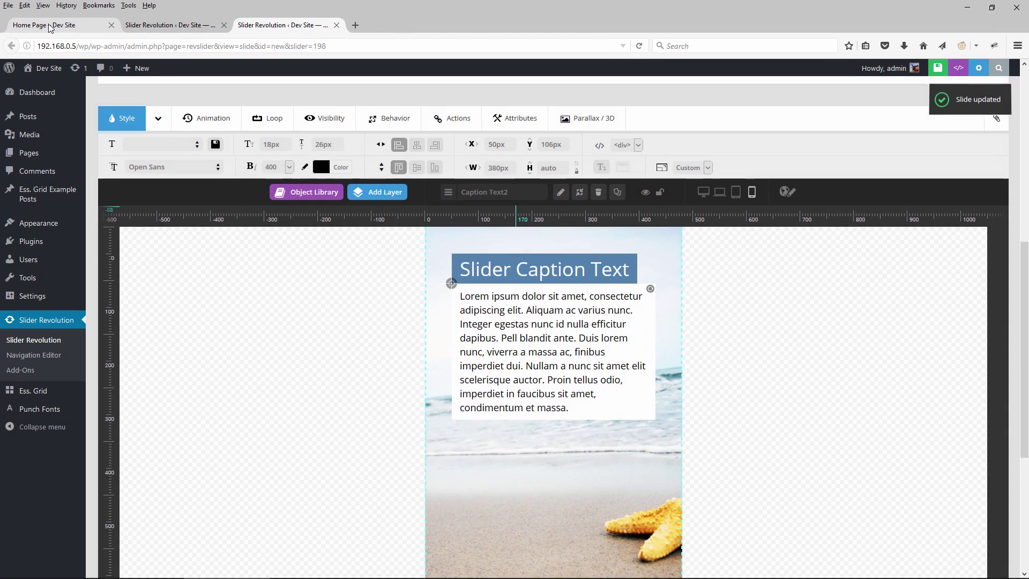
# Step: Reload the home page and check the captions with the responsive preview resized to 468px and 1832px wide
pyautogui.click(49, 26)
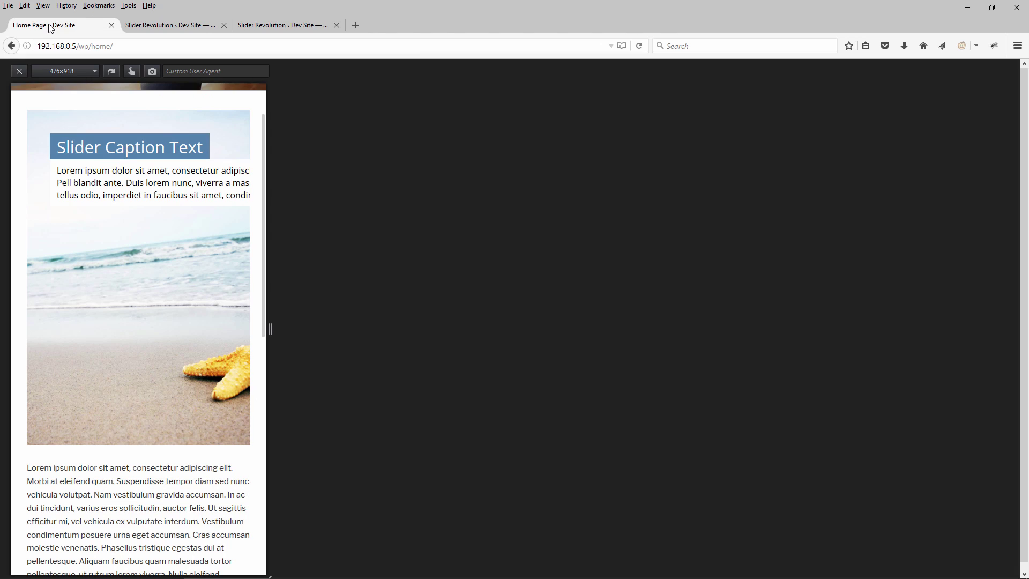
pyautogui.click(639, 46)
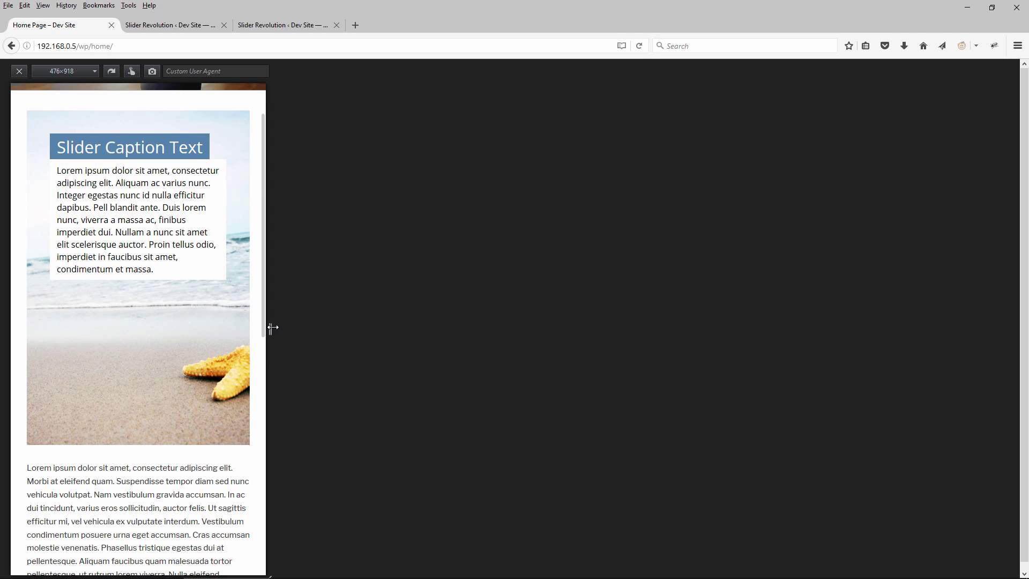
pyautogui.moveTo(273, 327)
pyautogui.mouseDown()
pyautogui.moveTo(523, 329)
pyautogui.moveTo(725, 352)
pyautogui.moveTo(1005, 335)
pyautogui.moveTo(267, 339)
pyautogui.mouseUp()
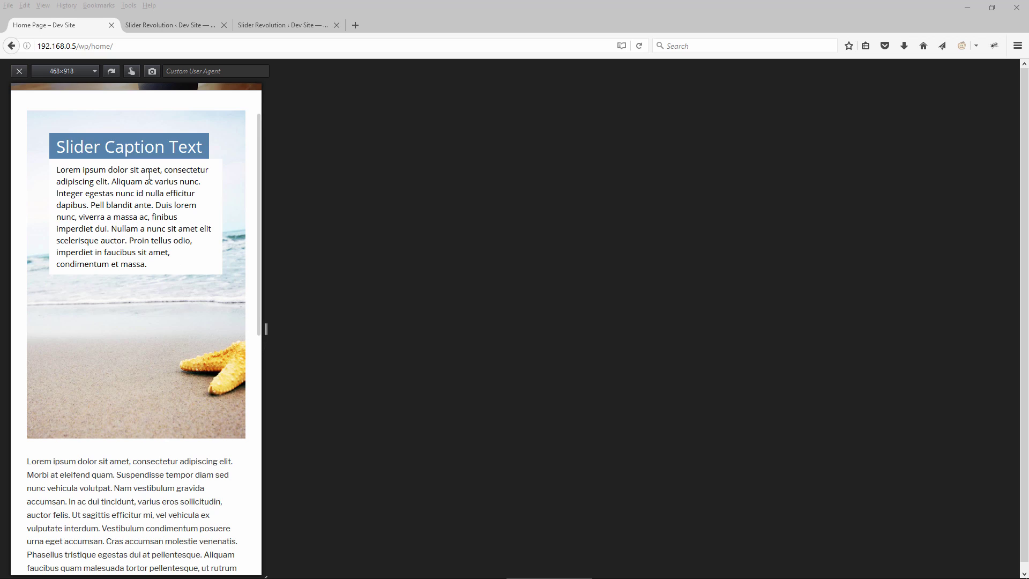
pyautogui.moveTo(264, 331); pyautogui.dragTo(999, 327)
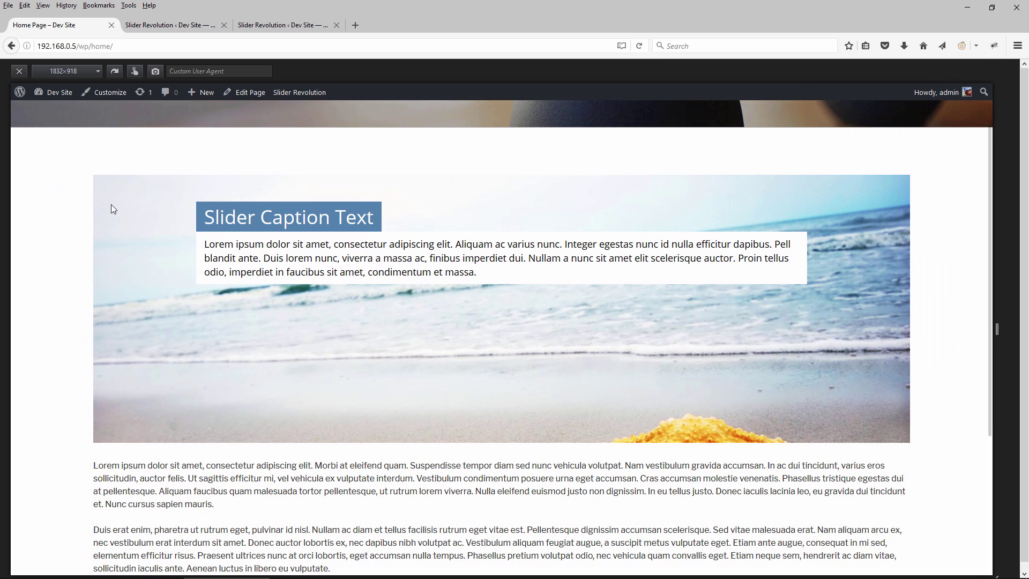
# Step: Compare the heading caption's horizontal offset and its home page position with the Desktop Large grid width in the slider settings
pyautogui.click(282, 25)
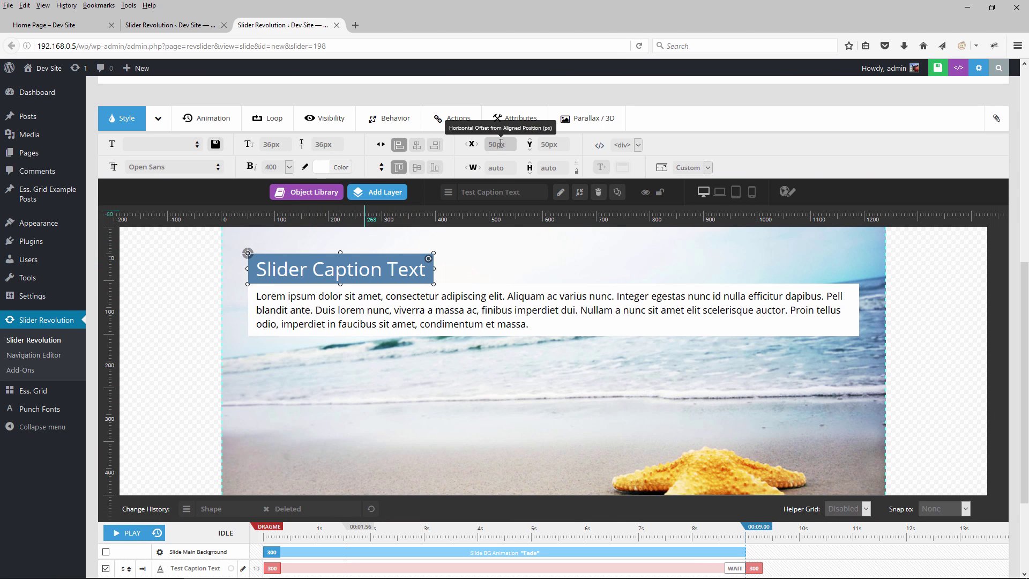
pyautogui.click(33, 26)
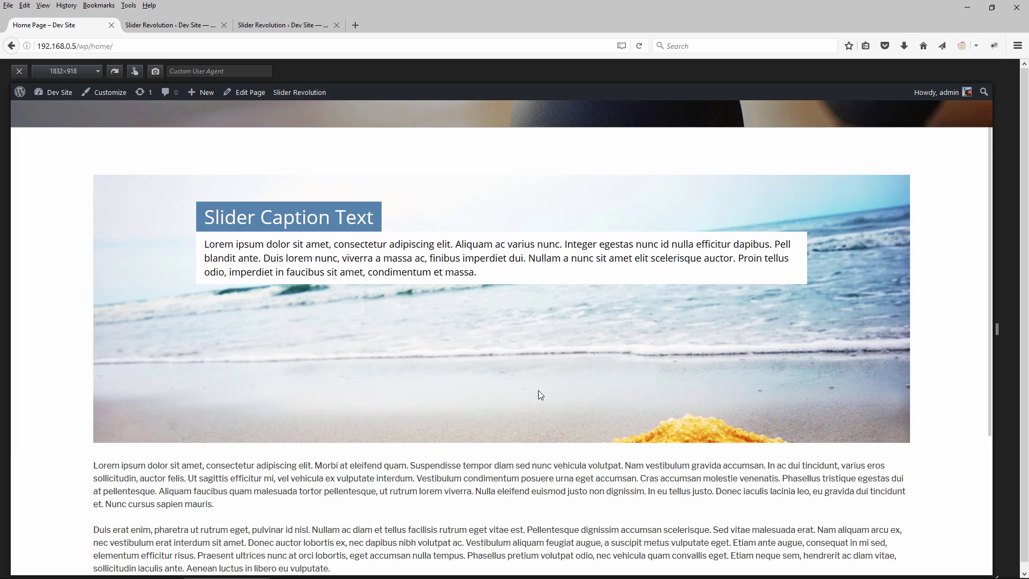
pyautogui.click(161, 26)
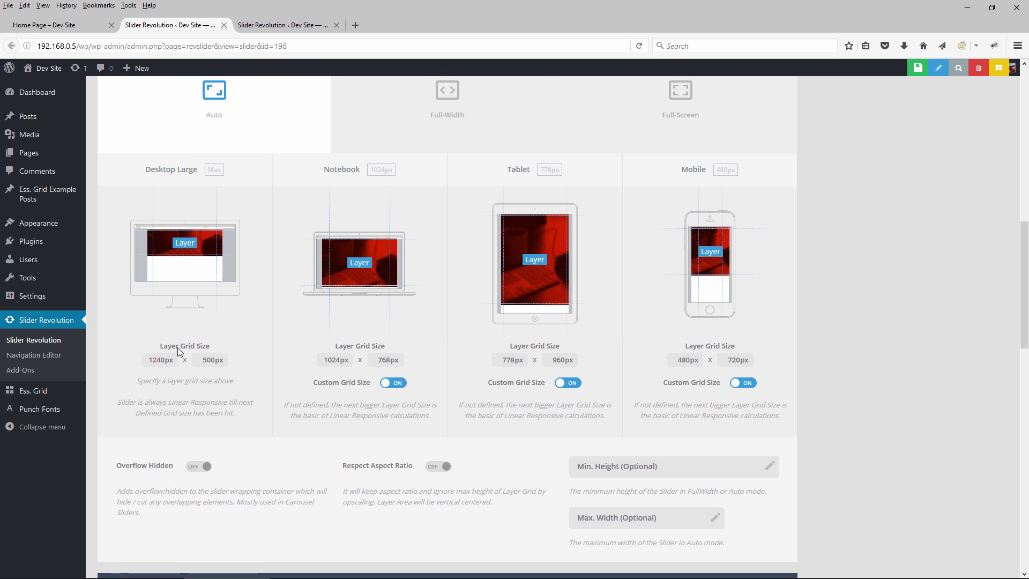
pyautogui.doubleClick(153, 359)
pyautogui.click(180, 210)
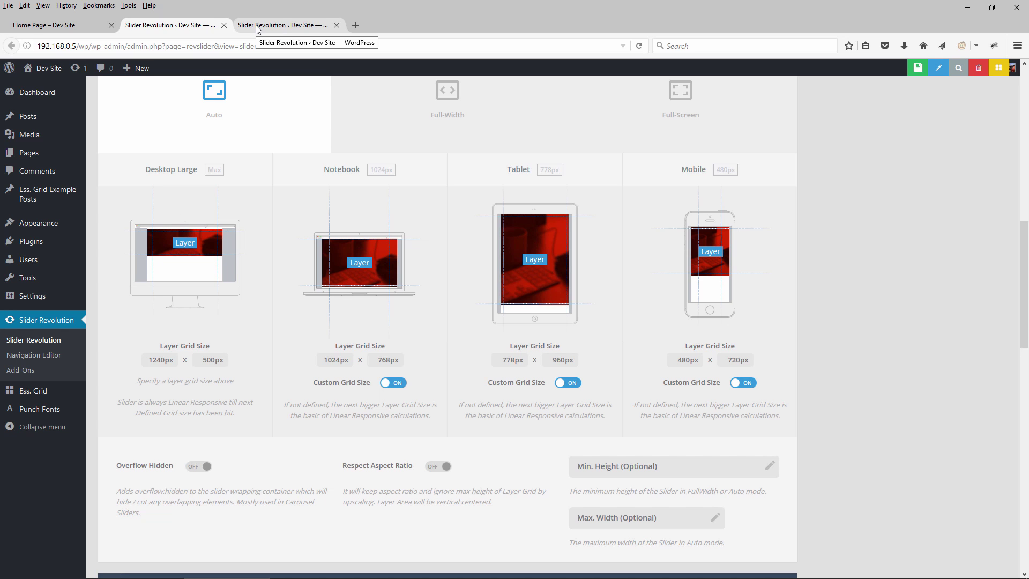
# Step: Add a full-width, full-height shape layer to the slide and align it to the grid's left and top edges
pyautogui.click(293, 25)
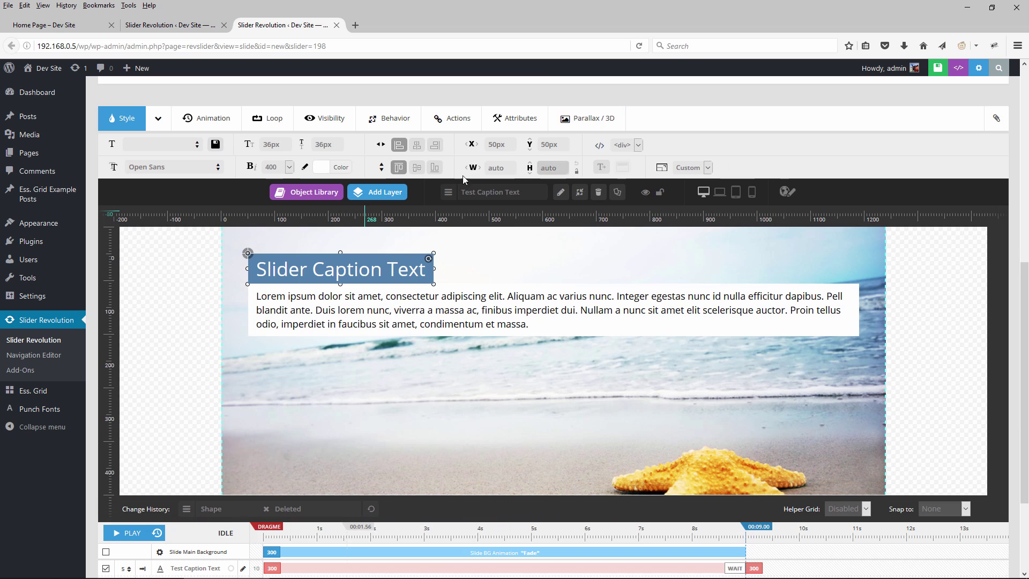
pyautogui.click(388, 196)
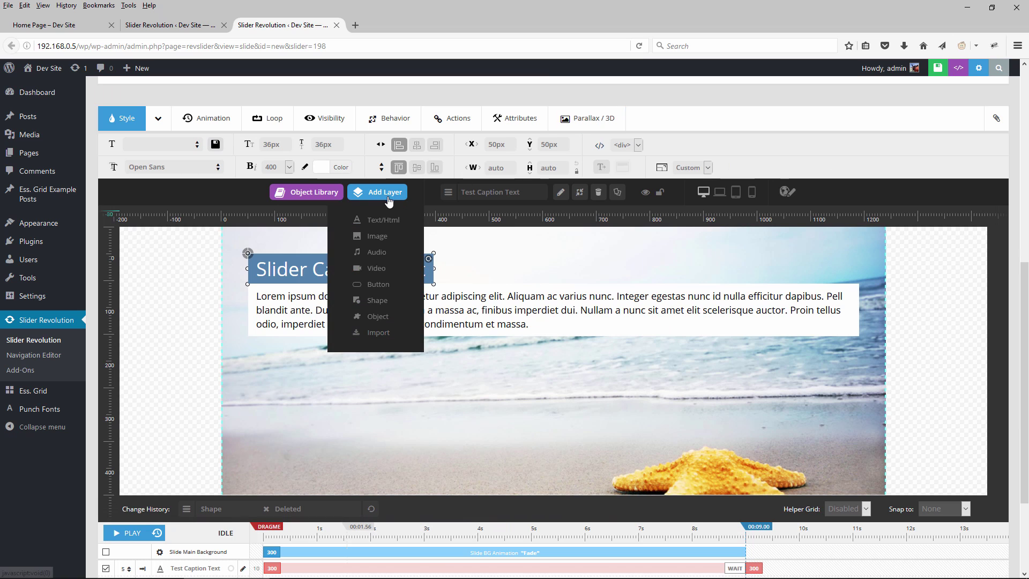
pyautogui.click(378, 301)
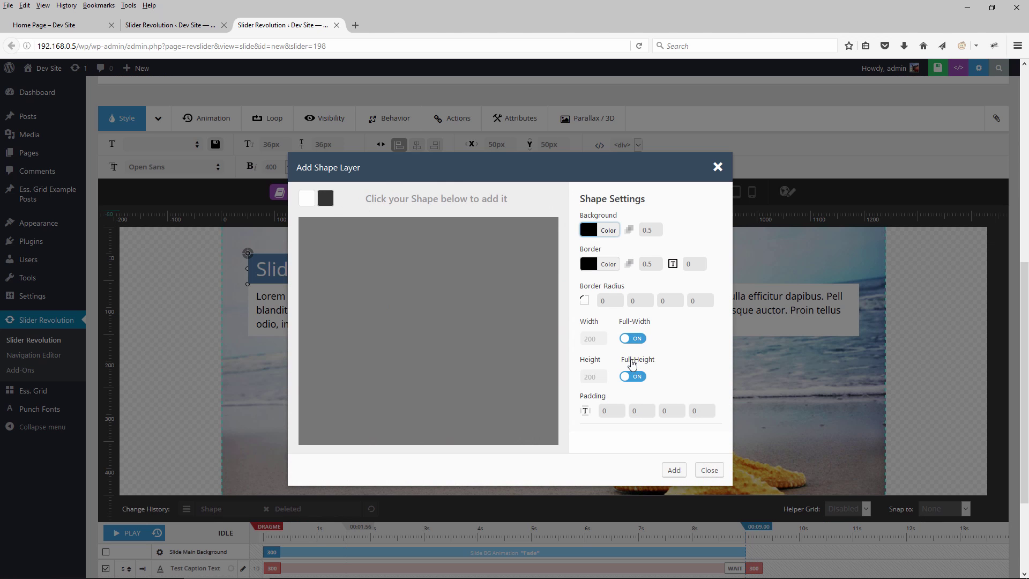
pyautogui.click(674, 470)
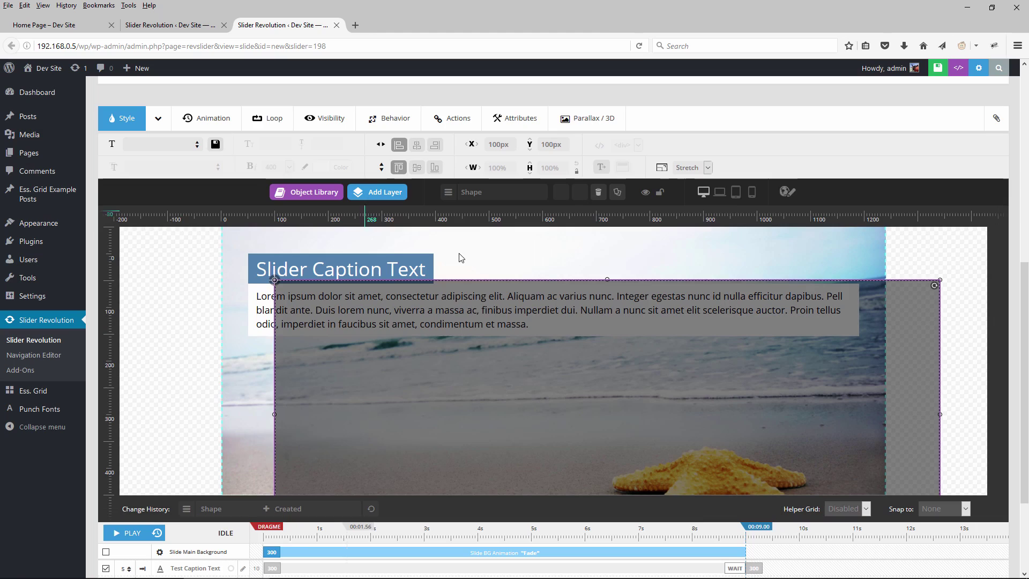
pyautogui.click(399, 145)
pyautogui.click(399, 169)
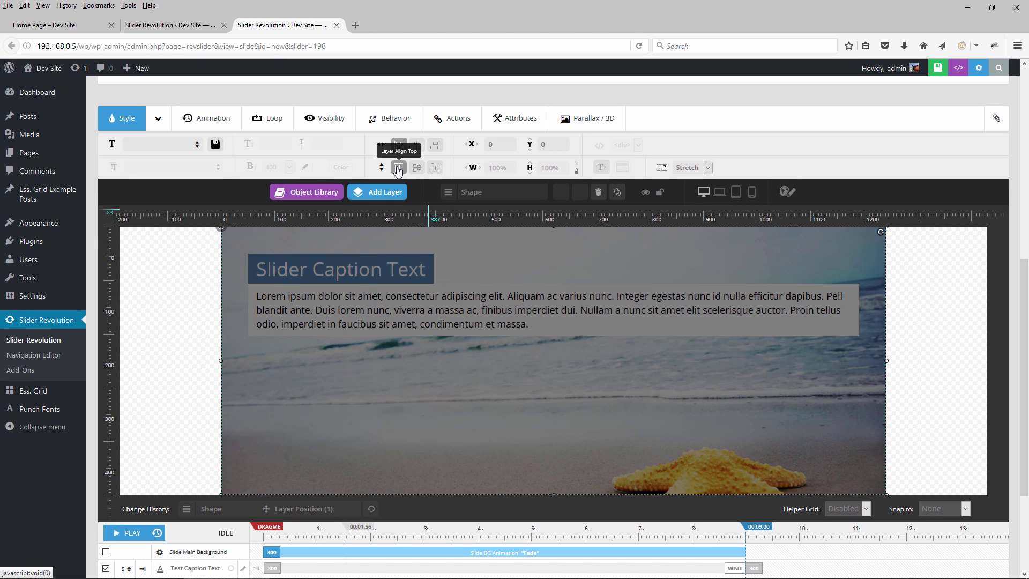
# Step: Save the slide and reload the home page to see which area the shape layer covers
pyautogui.click(930, 70)
pyautogui.click(30, 25)
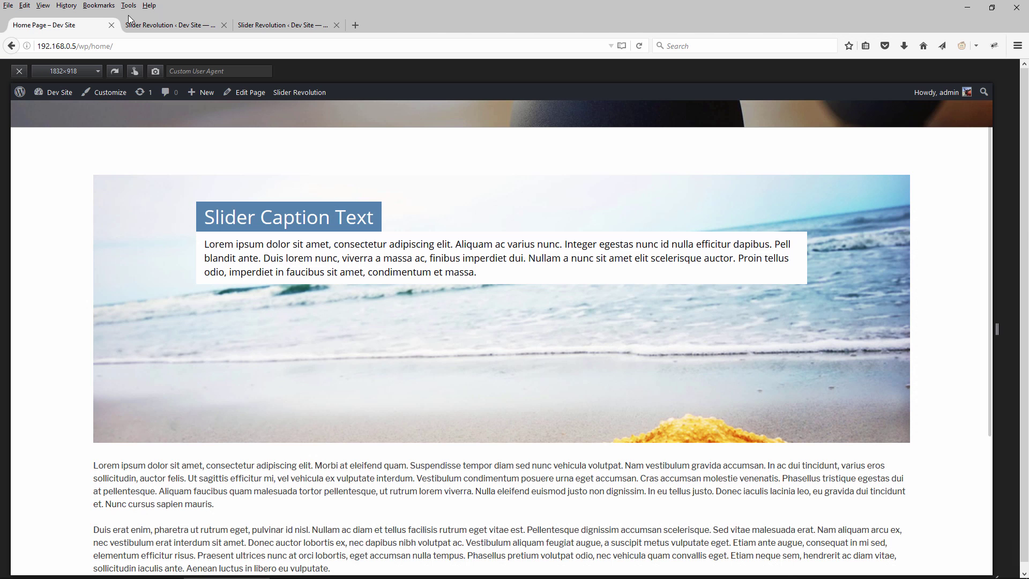
pyautogui.click(639, 46)
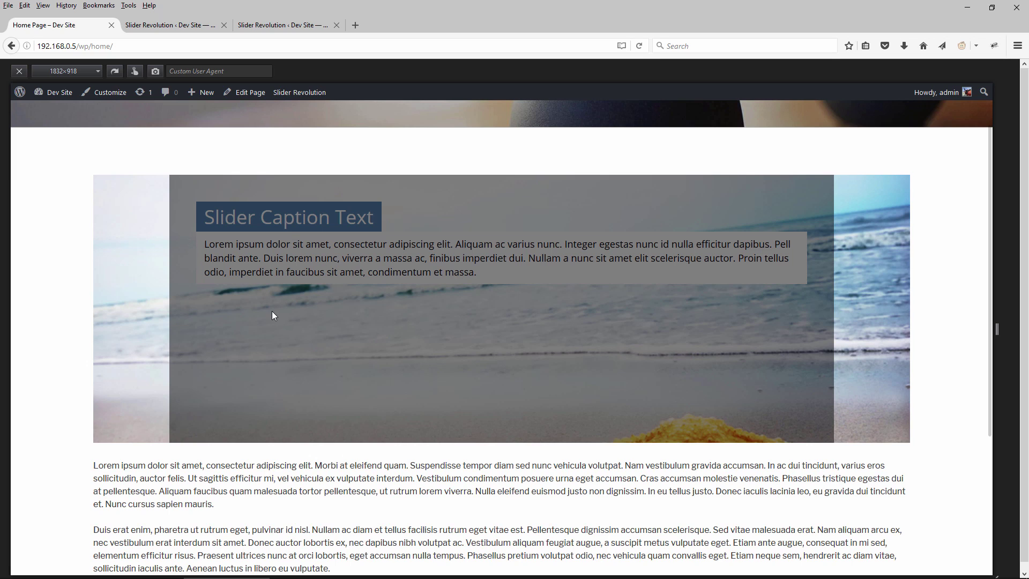
# Step: Delete the shape layer from the slide
pyautogui.click(267, 22)
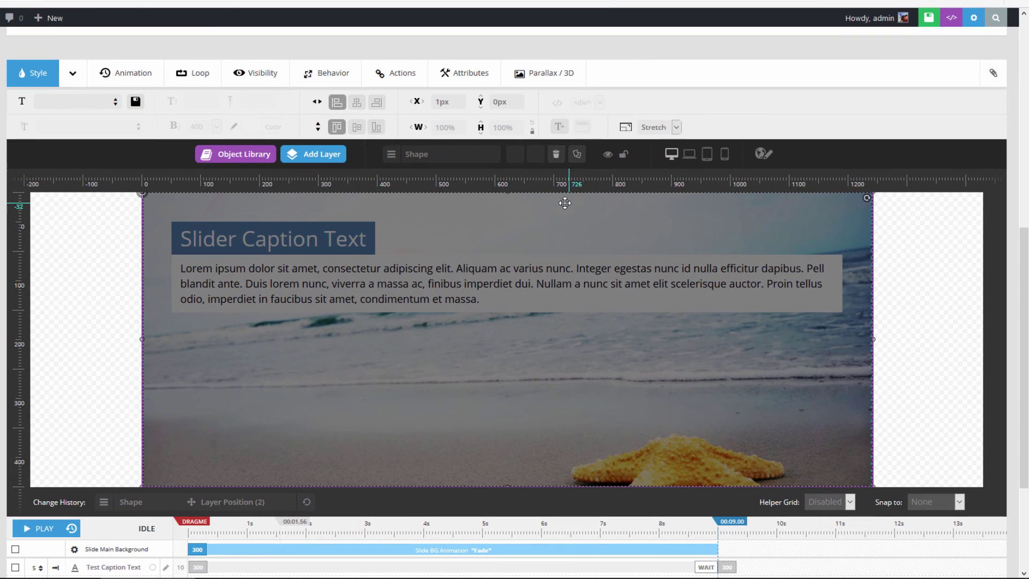
pyautogui.click(556, 155)
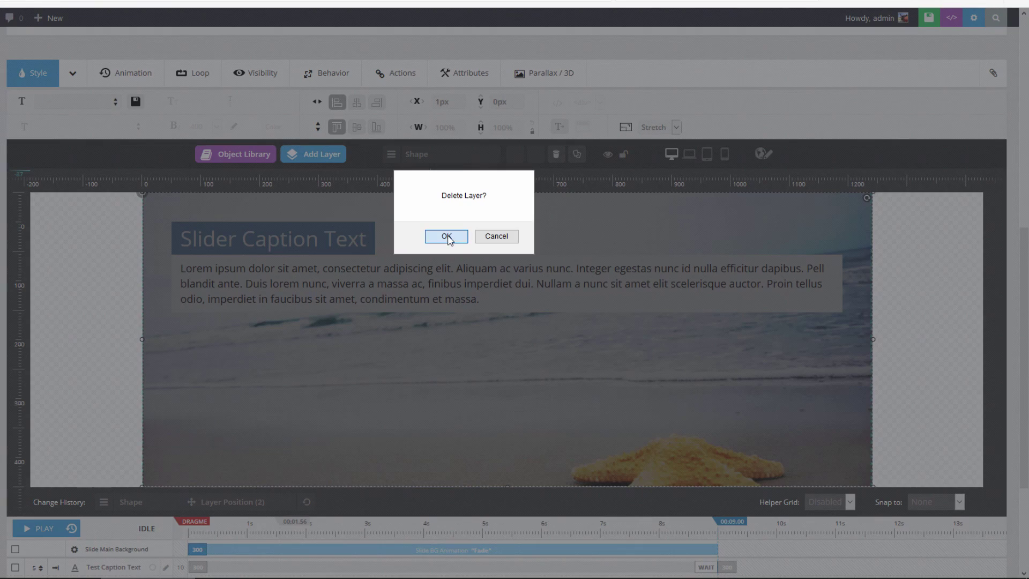
pyautogui.click(446, 236)
# Step: Set the heading caption's alignment behavior to Slide Based
pyautogui.click(272, 236)
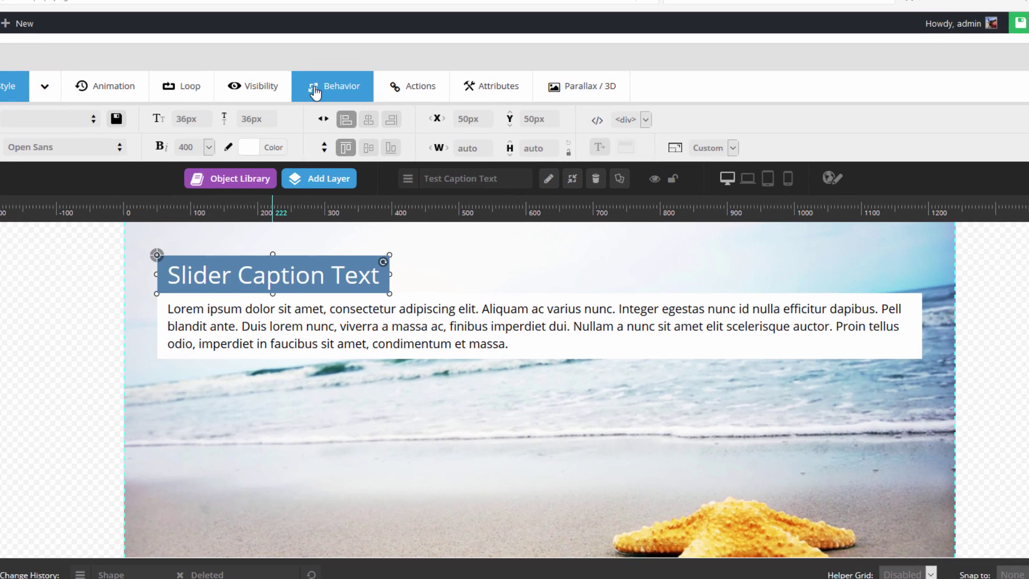
pyautogui.click(315, 92)
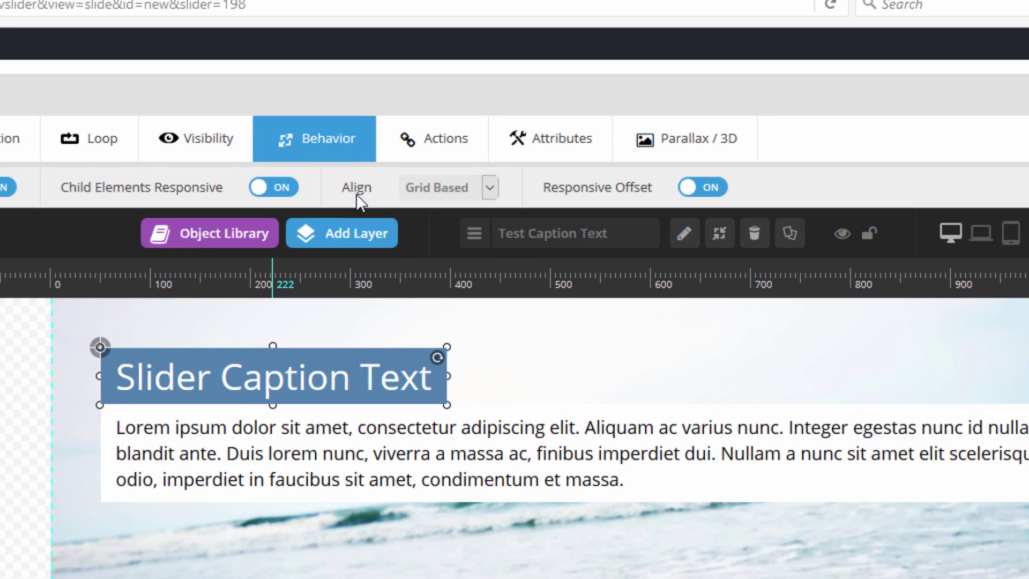
pyautogui.click(446, 191)
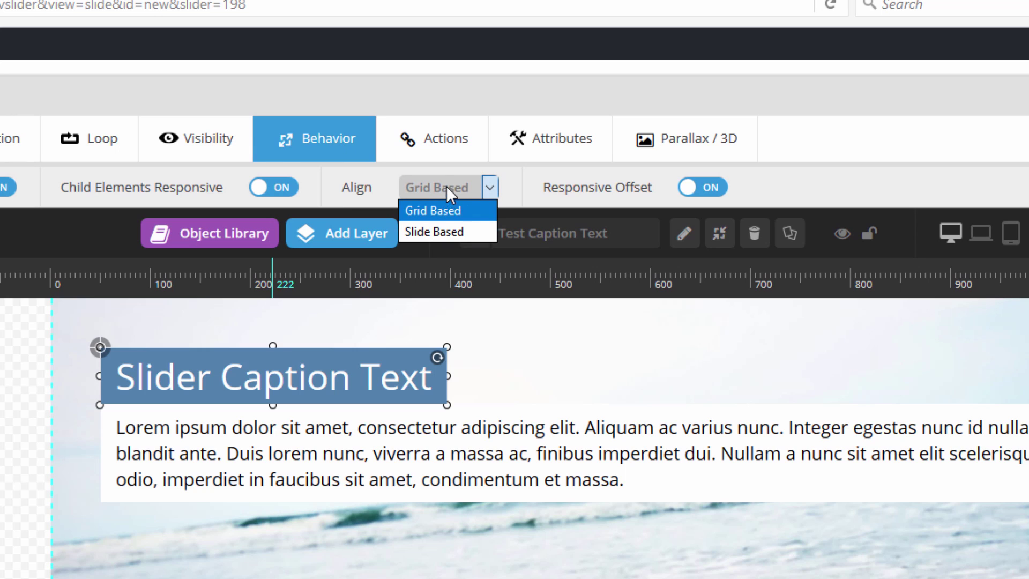
pyautogui.click(433, 232)
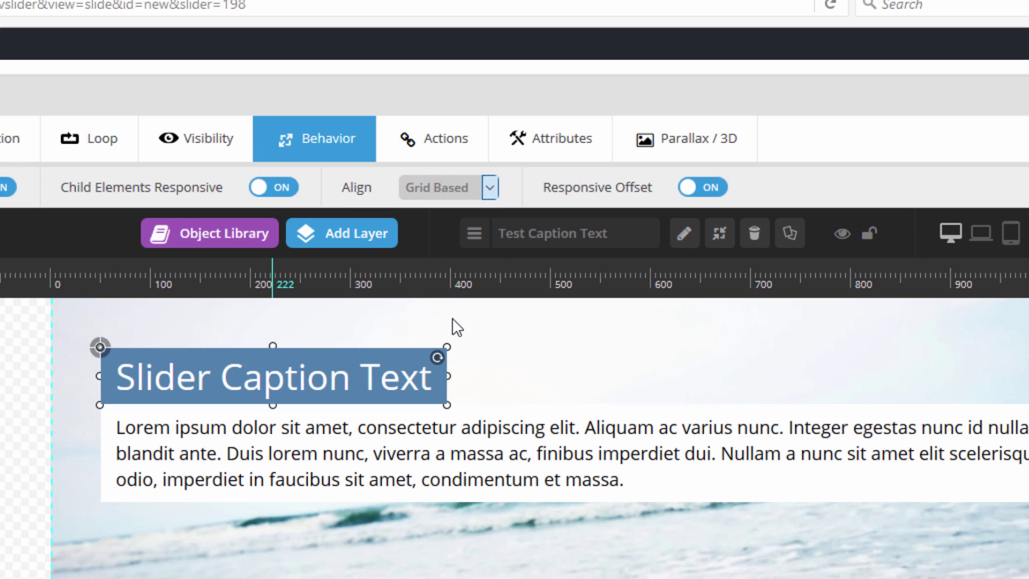
# Step: Set the paragraph caption's alignment behavior to Slide Based
pyautogui.click(563, 436)
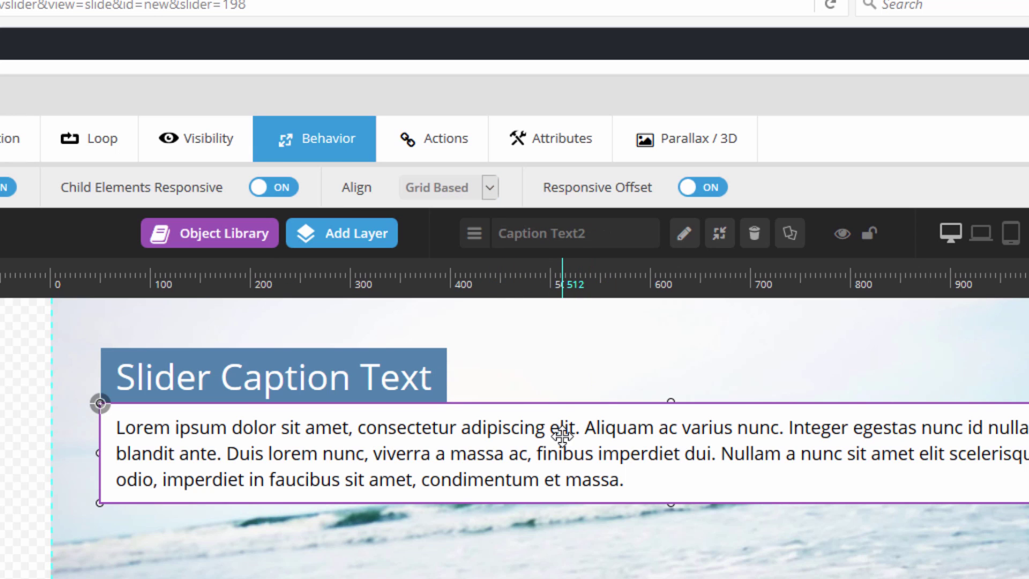
pyautogui.click(438, 189)
pyautogui.click(429, 232)
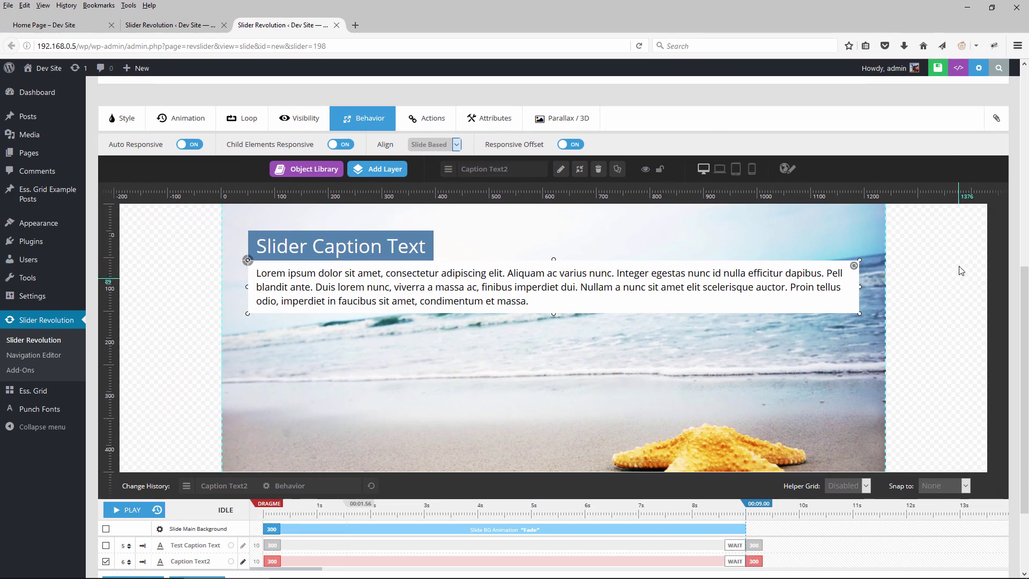
# Step: Save the slide and reload the home page to check where the captions sit on the slider
pyautogui.click(937, 72)
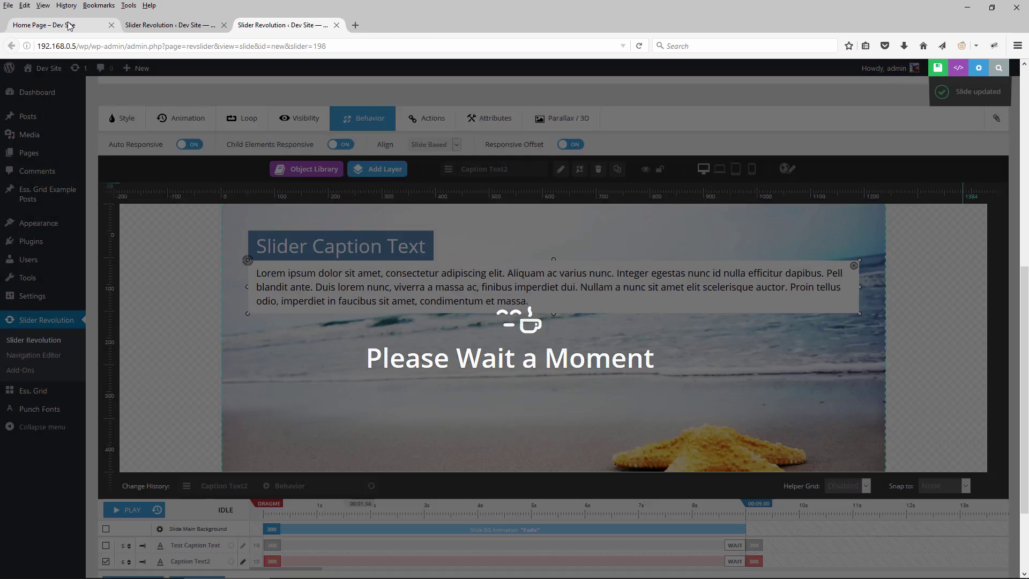
pyautogui.click(70, 25)
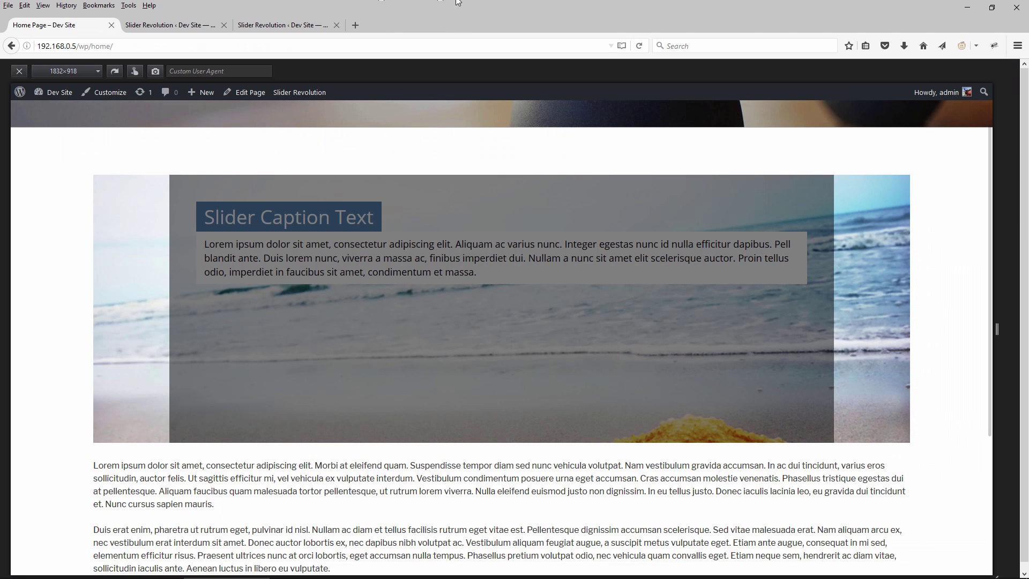
pyautogui.click(639, 45)
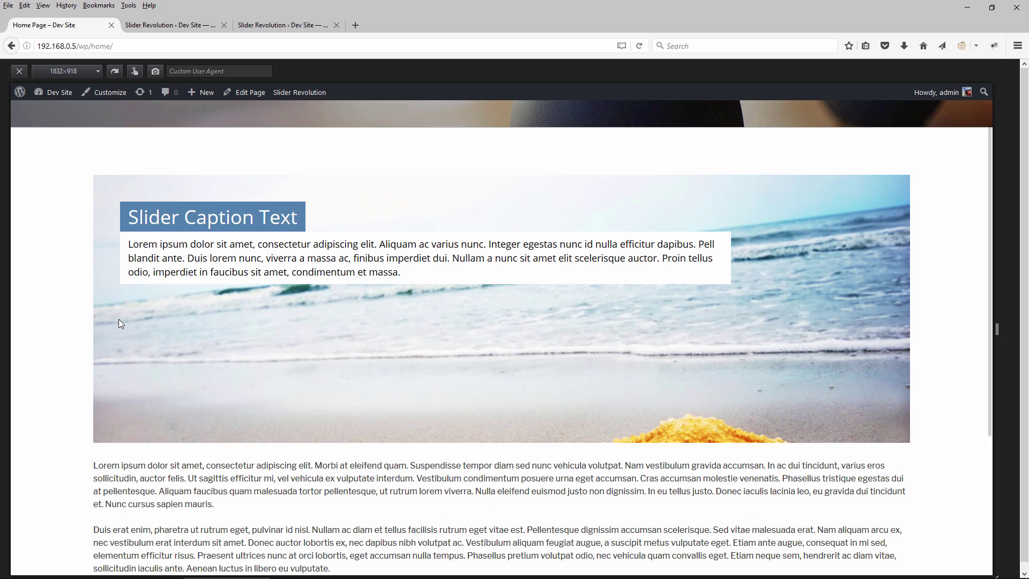
pyautogui.scroll(-1, 700, 390)
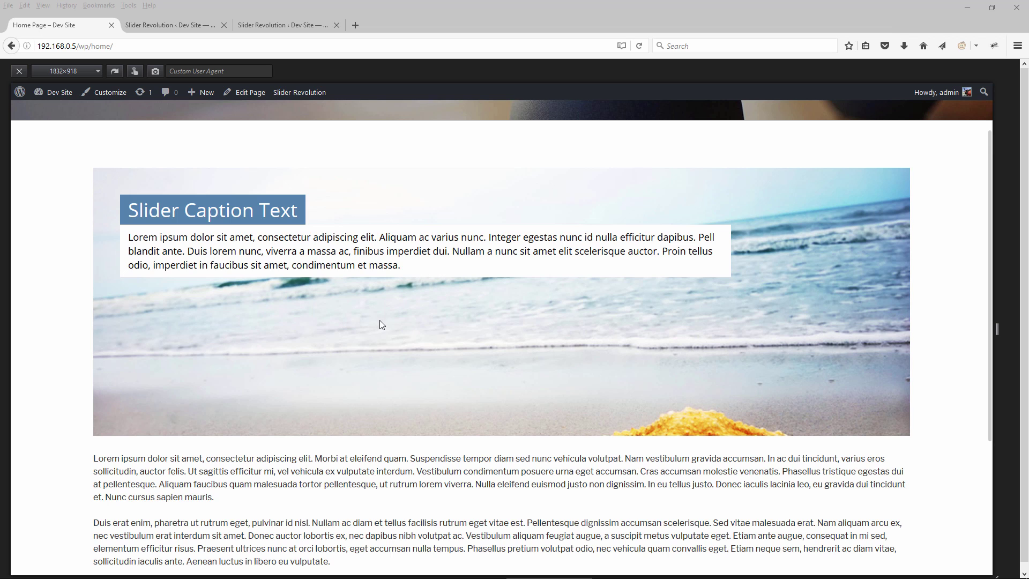
# Step: Return to the slide editor and align the paragraph caption to the bottom of the slide in the notebook view
pyautogui.click(283, 24)
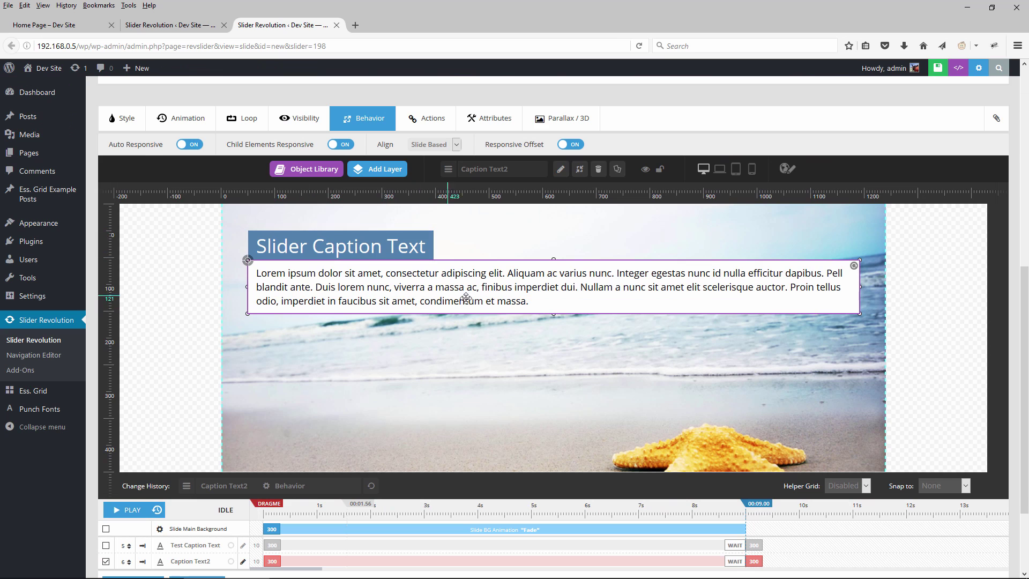
pyautogui.click(720, 170)
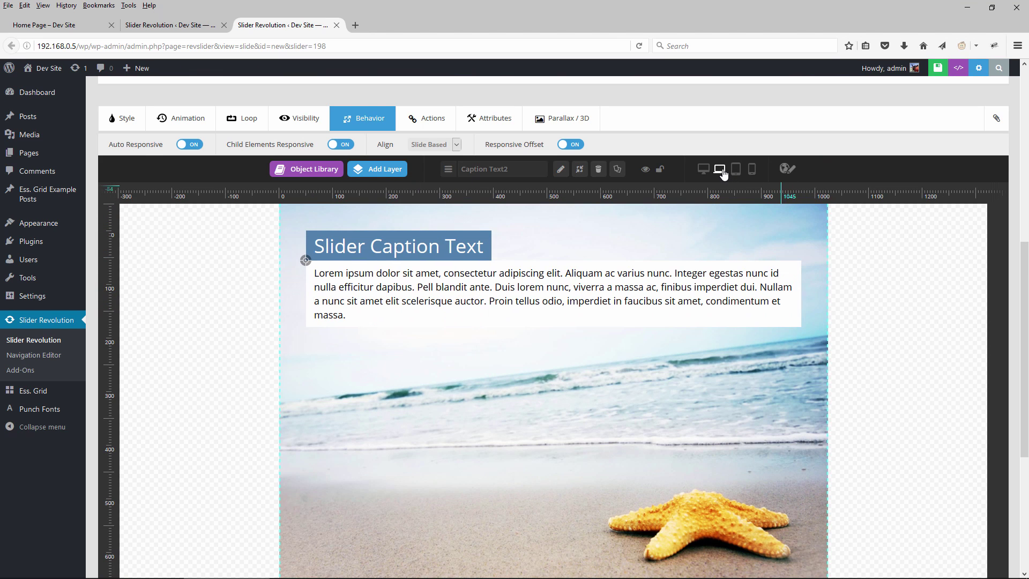
pyautogui.click(736, 170)
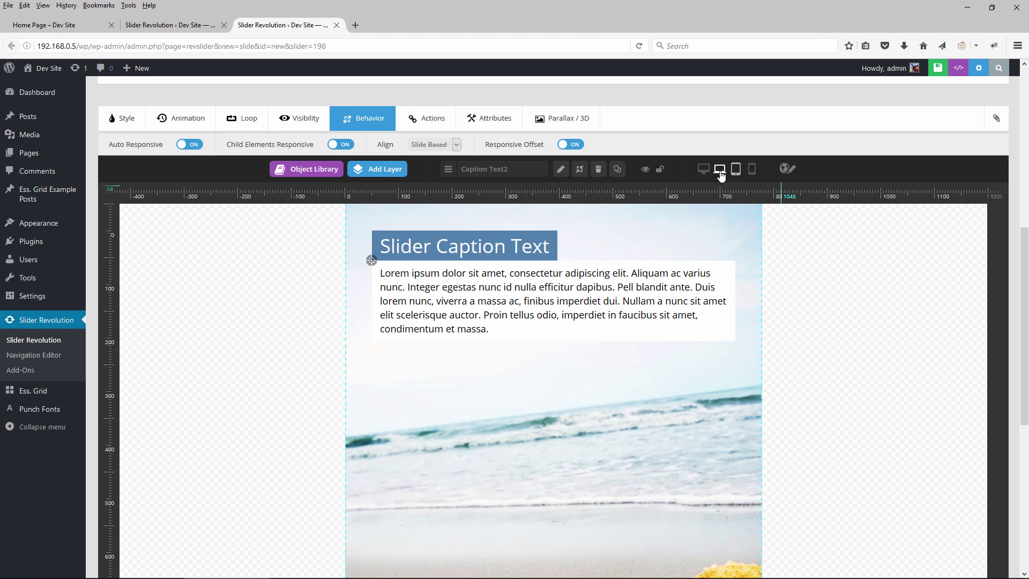
pyautogui.click(720, 169)
pyautogui.click(526, 316)
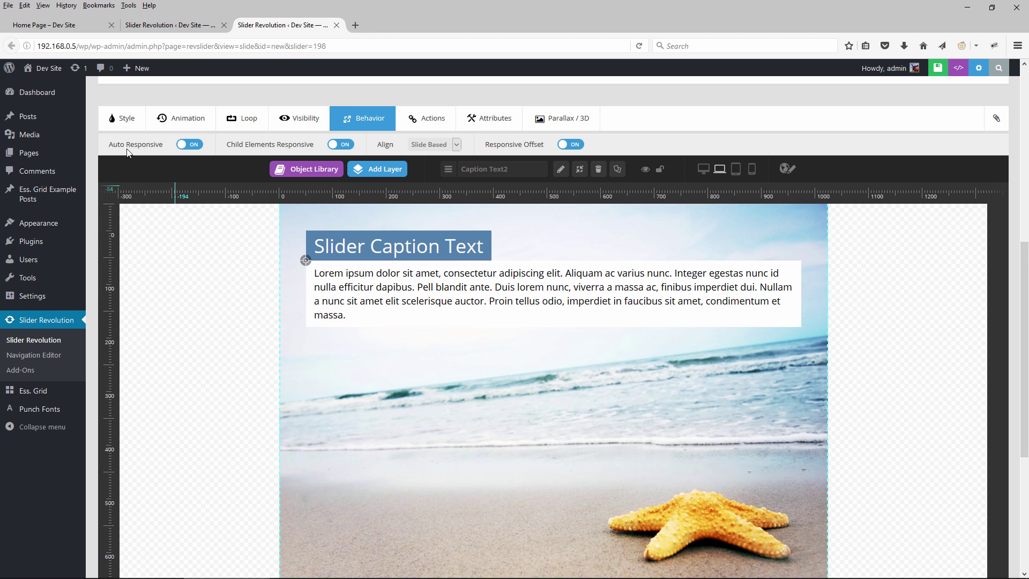
pyautogui.click(123, 118)
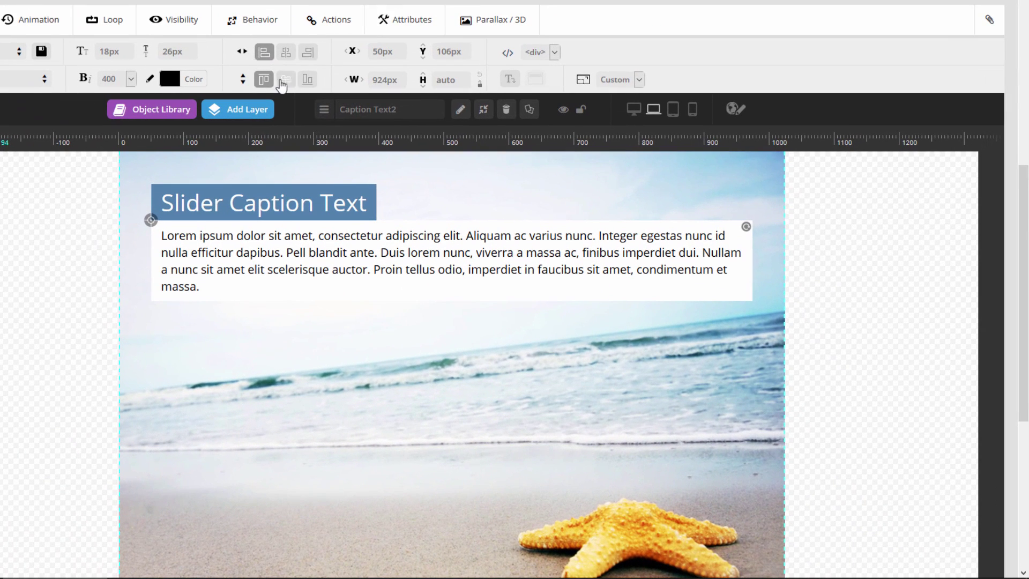
pyautogui.click(355, 113)
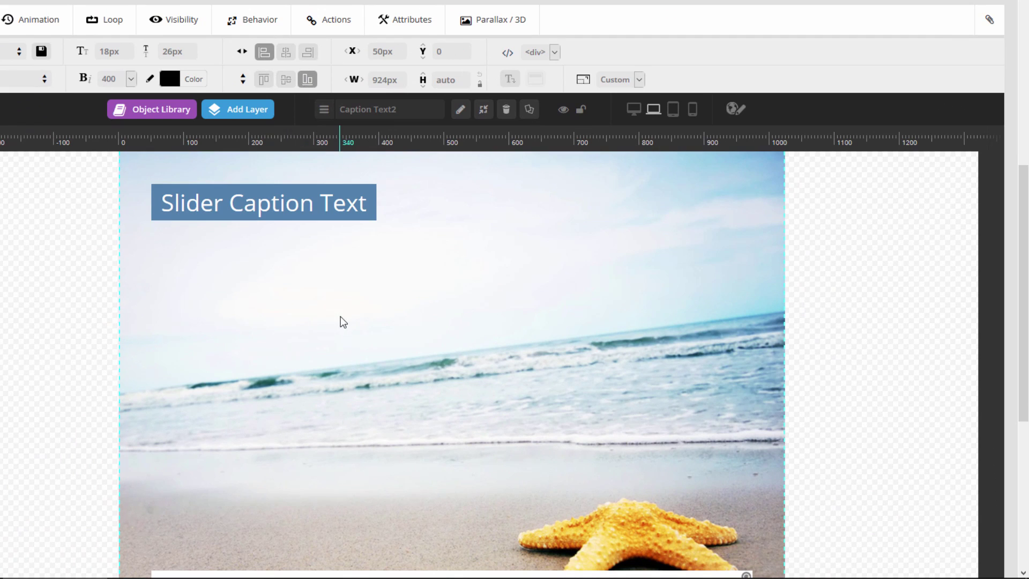
# Step: Set the paragraph caption's vertical offset to 50px in the notebook view
pyautogui.scroll(-4, 340, 319)
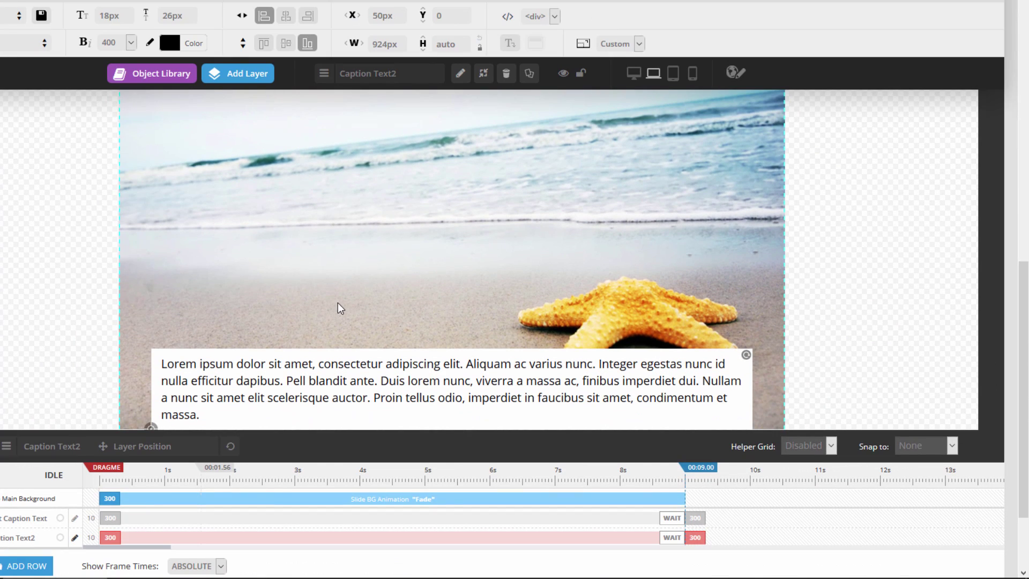
pyautogui.click(450, 16)
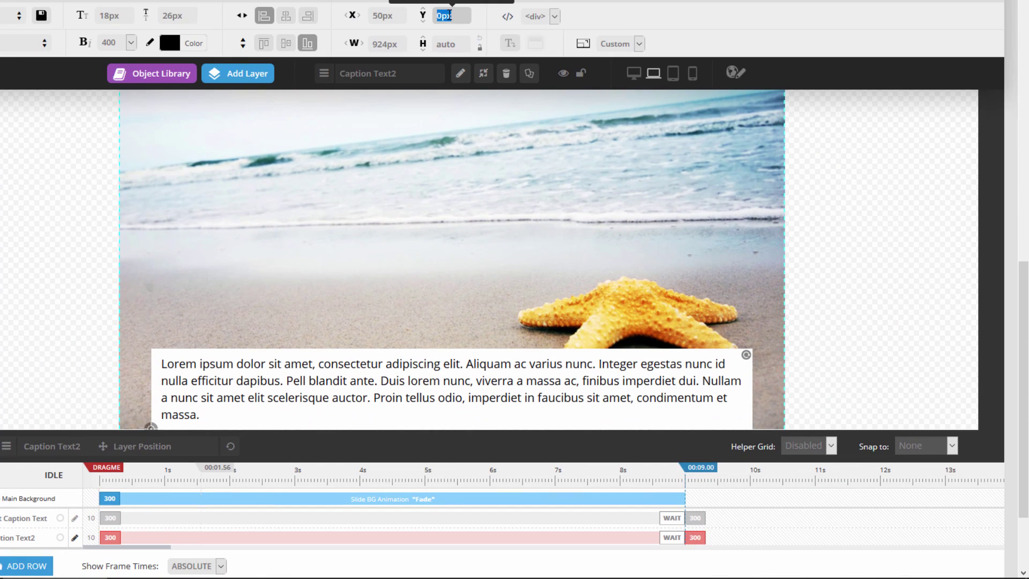
pyautogui.write('50')
pyautogui.press('Return')
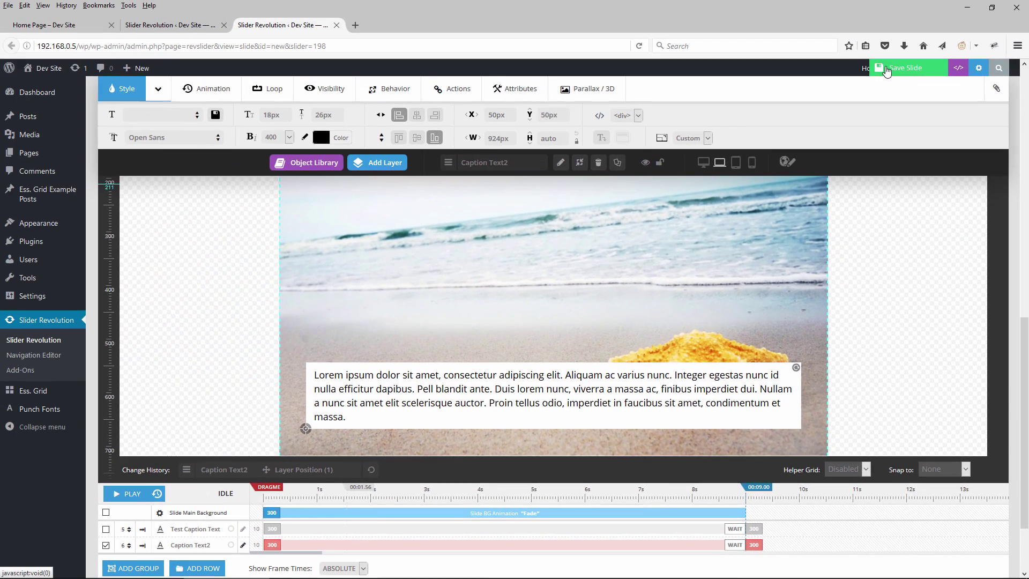
# Step: Save the slide, reload the home page and narrow the responsive preview to 1000 px wide to check the notebook layout
pyautogui.click(888, 70)
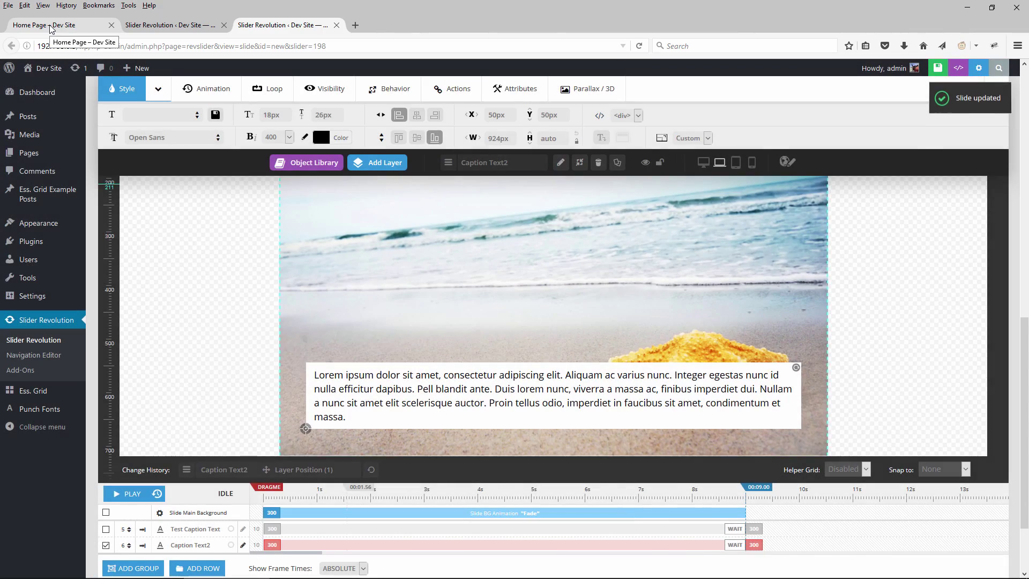
pyautogui.click(52, 30)
pyautogui.click(639, 46)
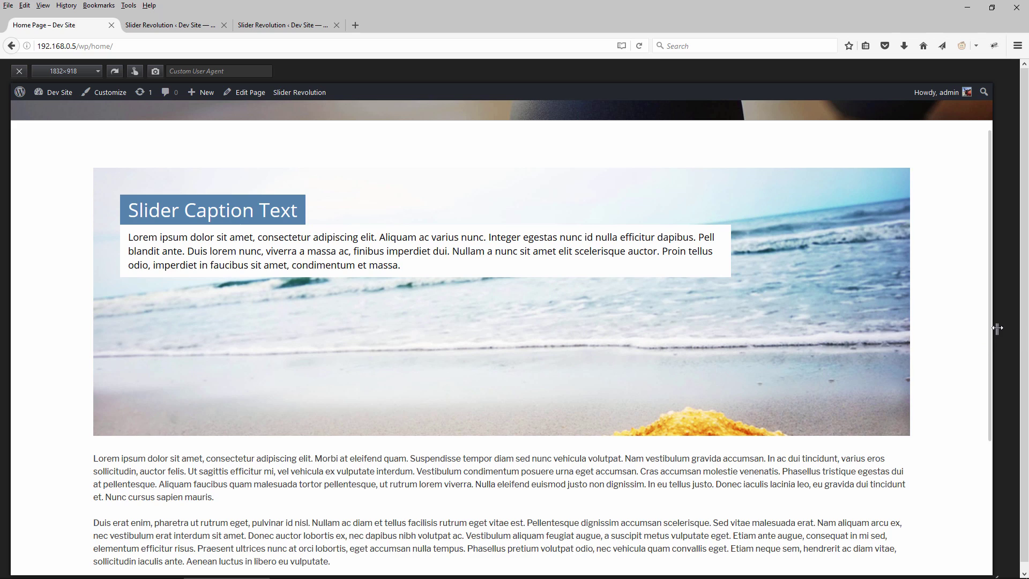
pyautogui.moveTo(997, 328); pyautogui.dragTo(550, 329)
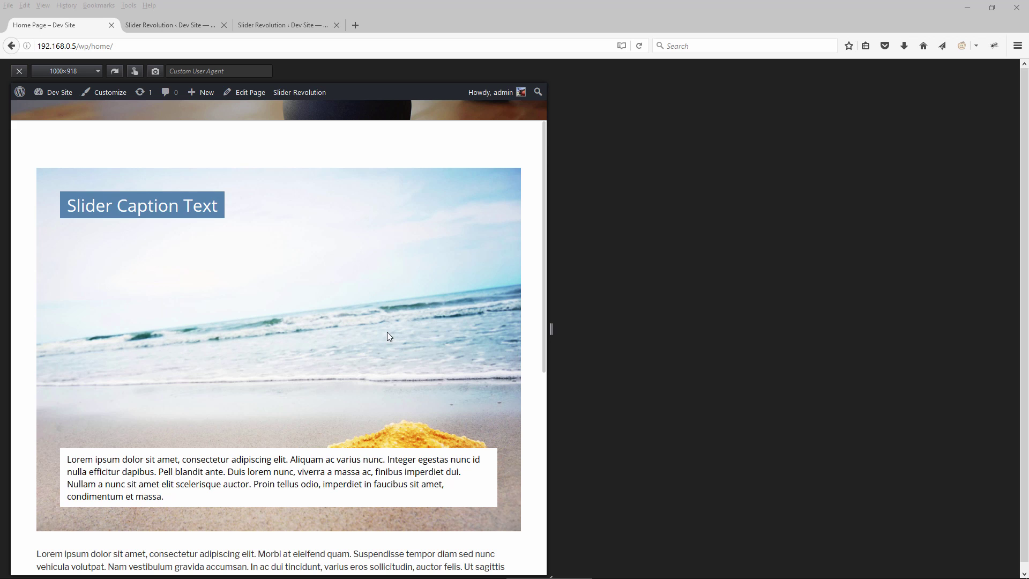
pyautogui.click(604, 329)
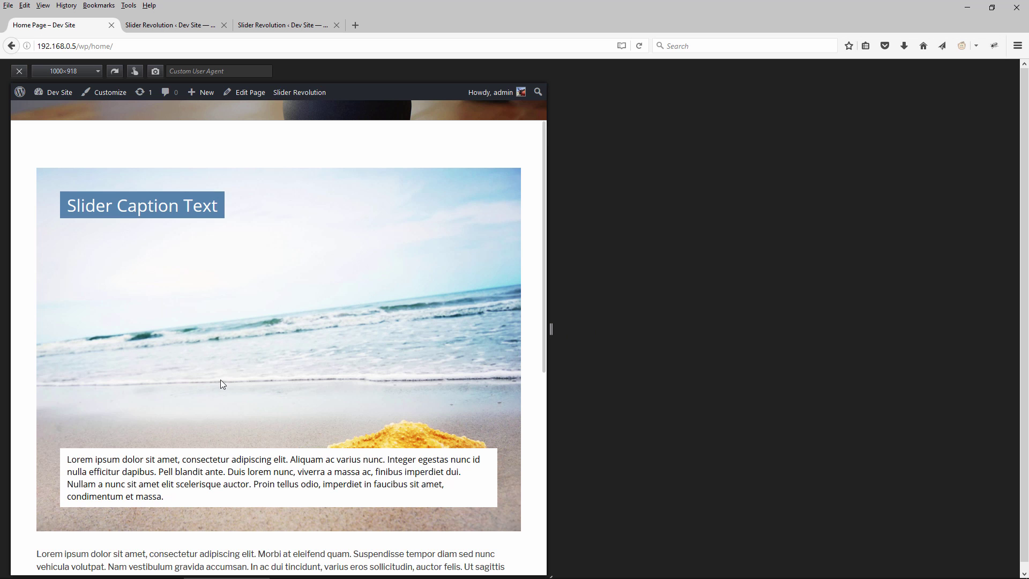
# Step: Return to the slide editor and set the paragraph caption's font color to red (#ff0707) for the notebook view
pyautogui.click(276, 27)
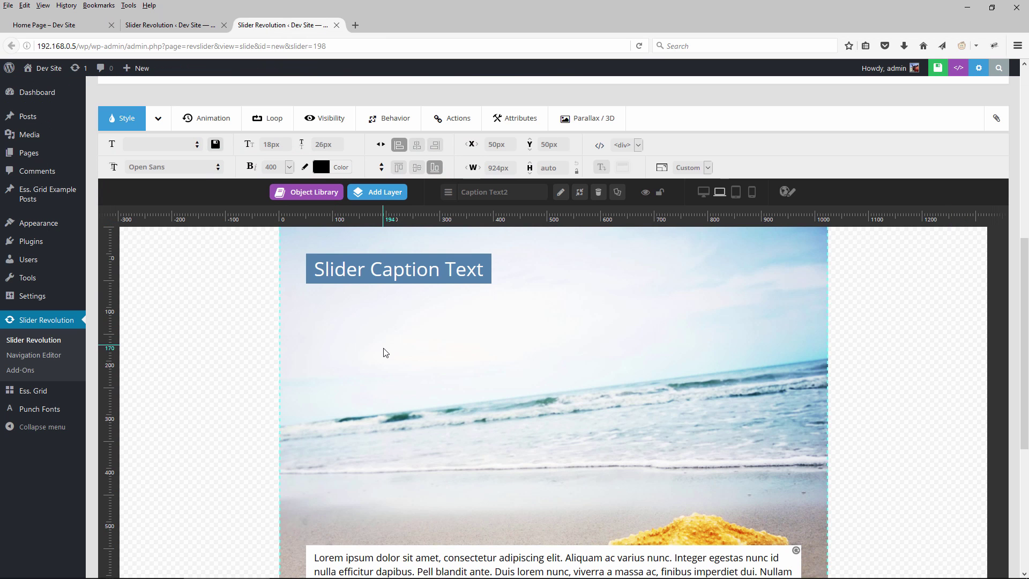
pyautogui.scroll(-2, 424, 378)
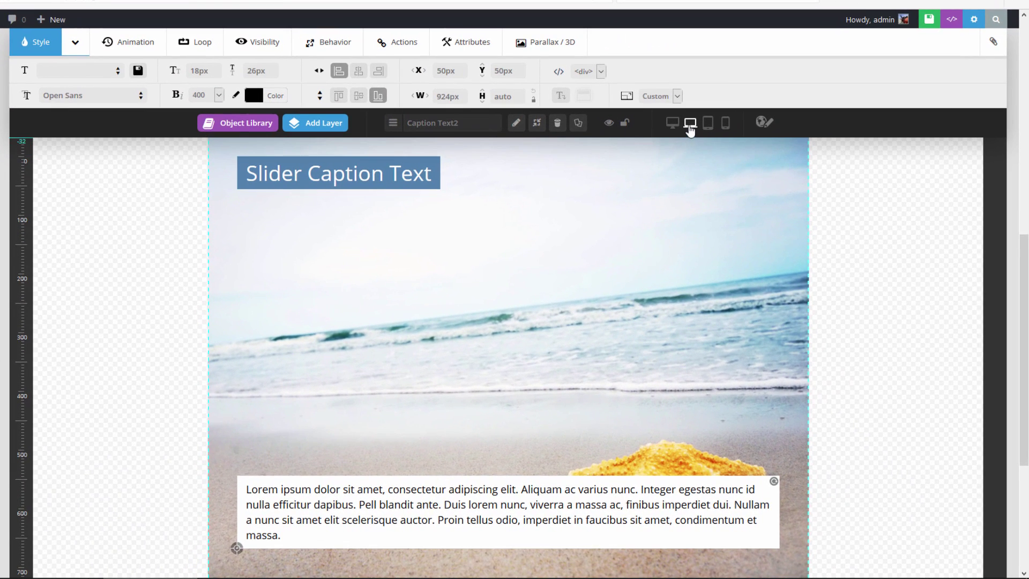
pyautogui.click(277, 96)
pyautogui.click(341, 119)
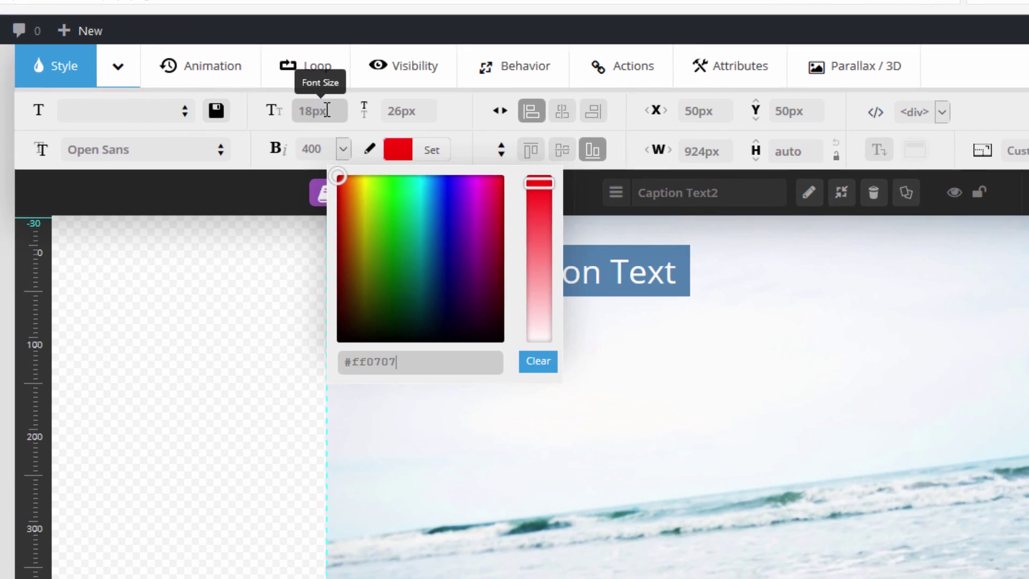
# Step: Set the paragraph caption's font size to 36px and its line height to 48px
pyautogui.click(209, 71)
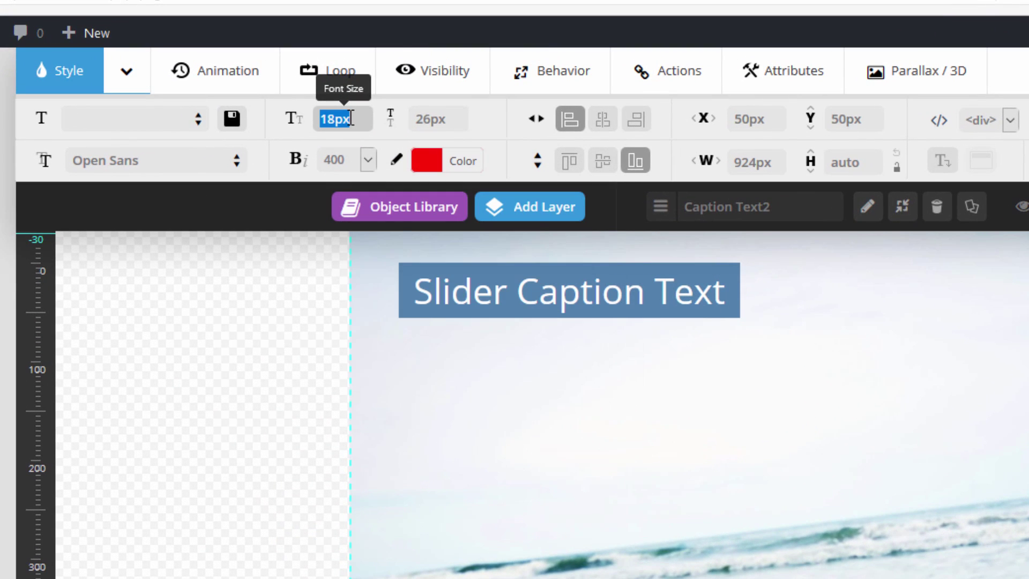
pyautogui.write('36px')
pyautogui.click(456, 121)
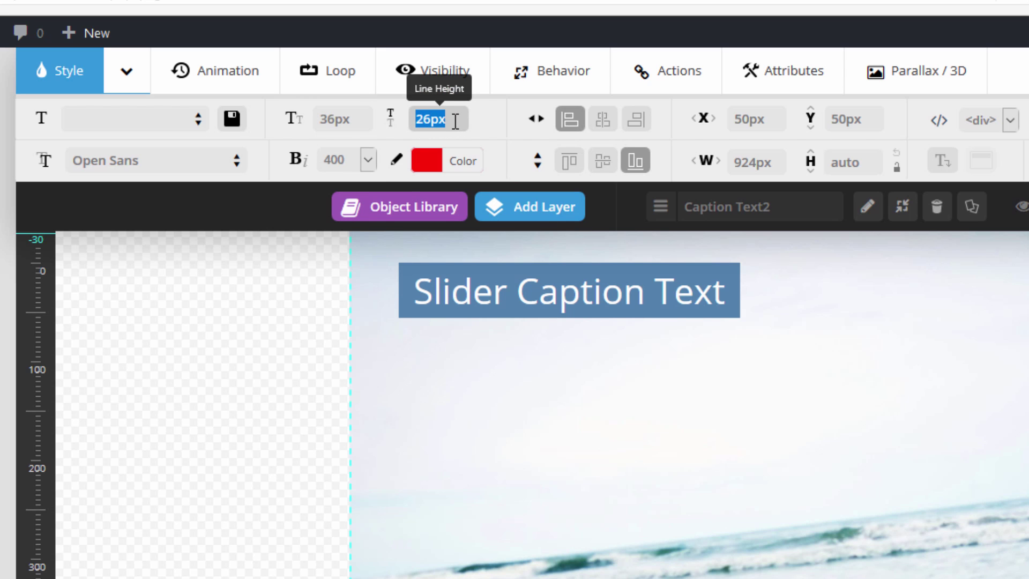
pyautogui.write('48px')
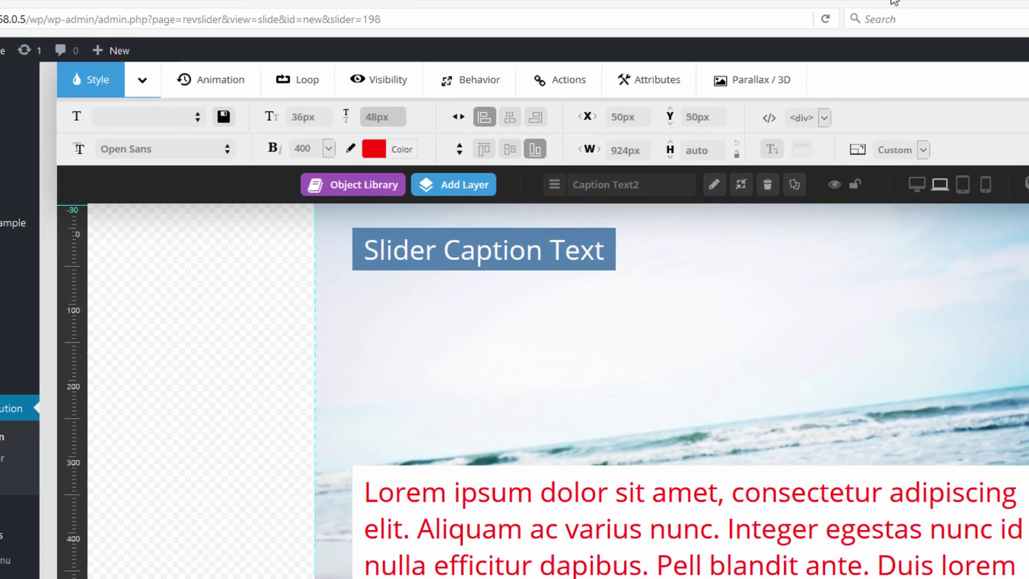
# Step: Save the slide, reload the home page and check the caption styling at preview widths of 1172 and 767 px
pyautogui.click(914, 70)
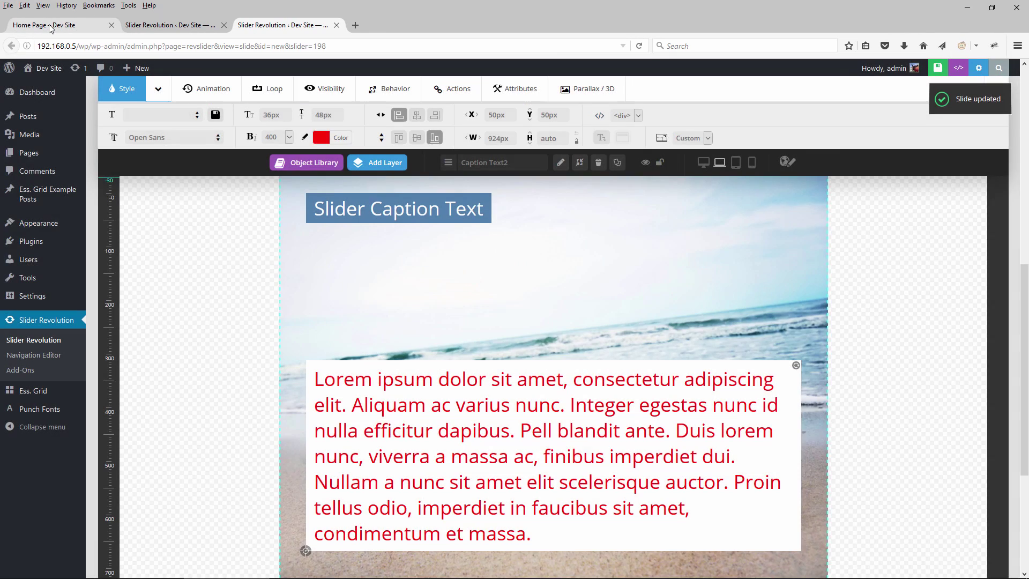
pyautogui.click(44, 25)
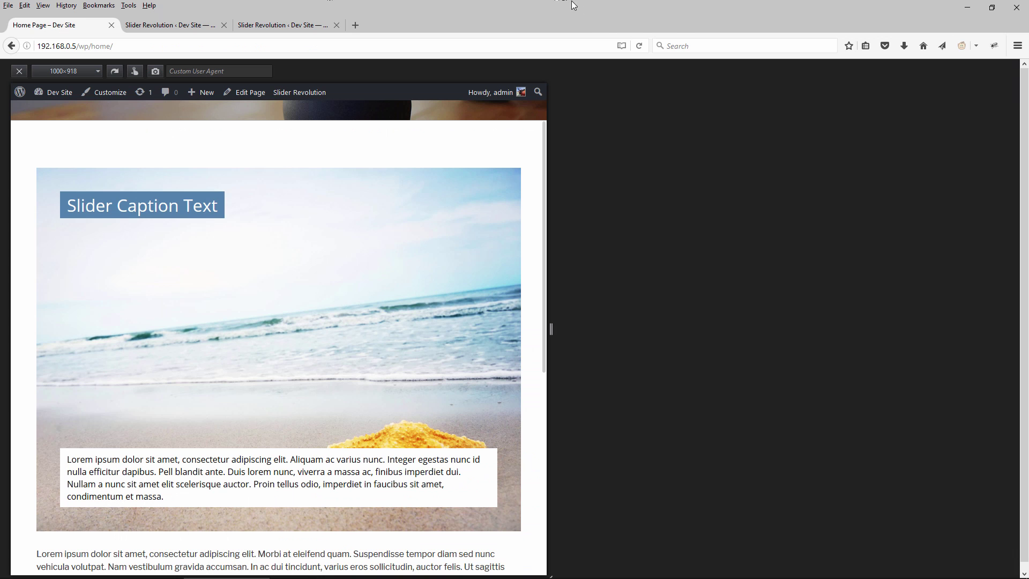
pyautogui.click(639, 45)
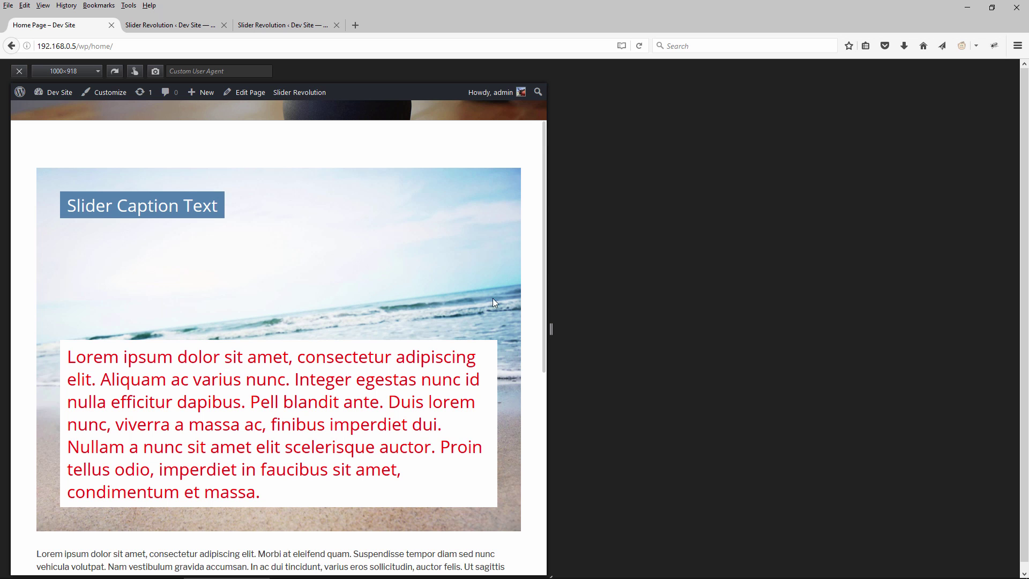
pyautogui.moveTo(561, 327); pyautogui.dragTo(644, 328)
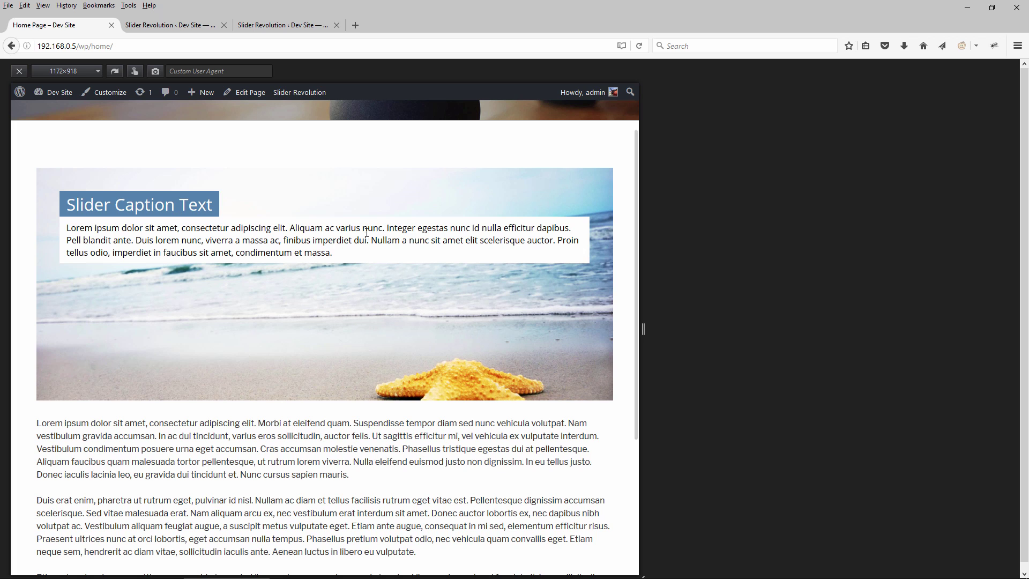
pyautogui.moveTo(643, 331); pyautogui.dragTo(428, 332)
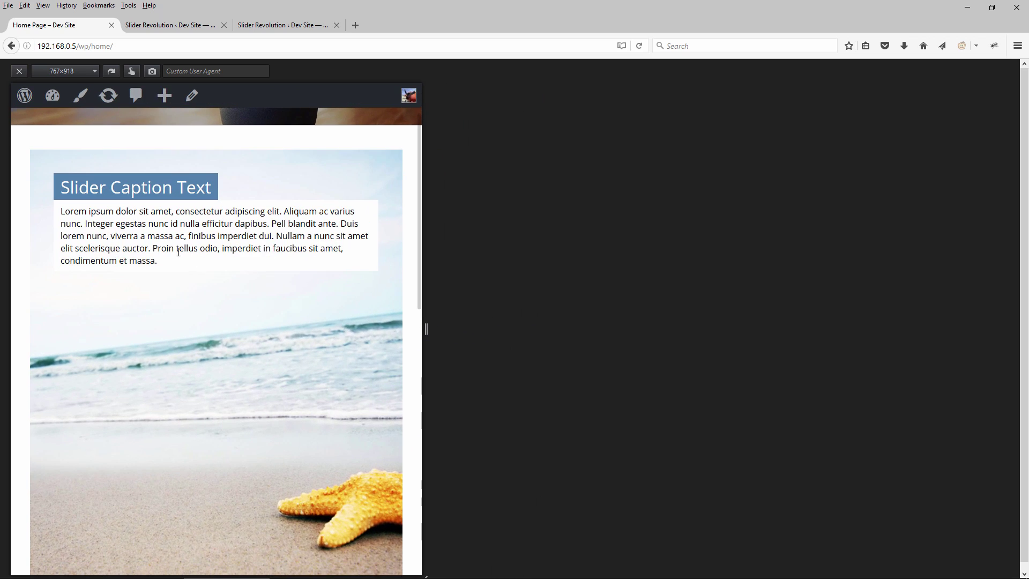
# Step: Examine the caption's tablet layout in the editor and compare it with the home page preview at widths of 1192 and 890 px
pyautogui.click(254, 23)
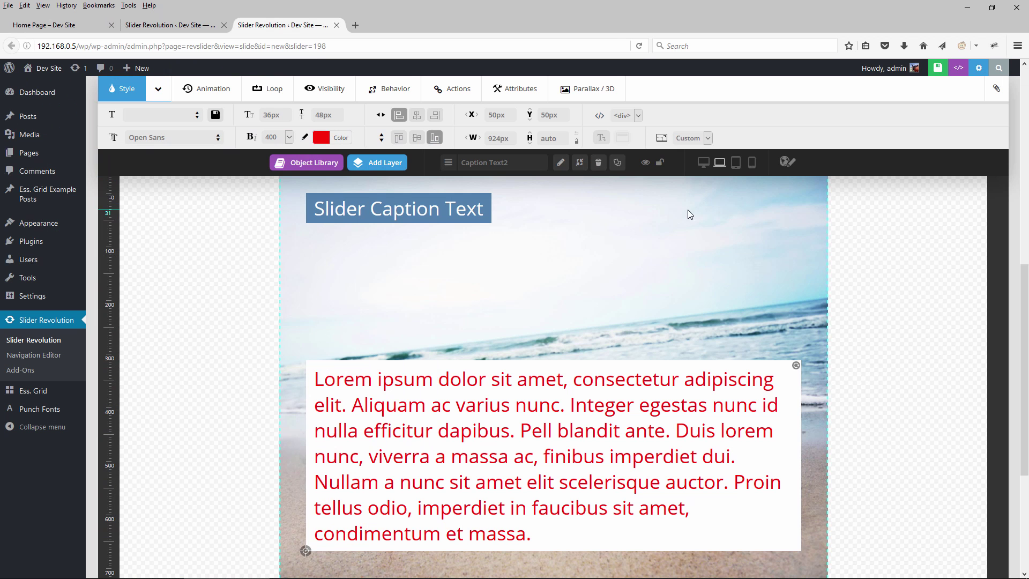
pyautogui.click(736, 162)
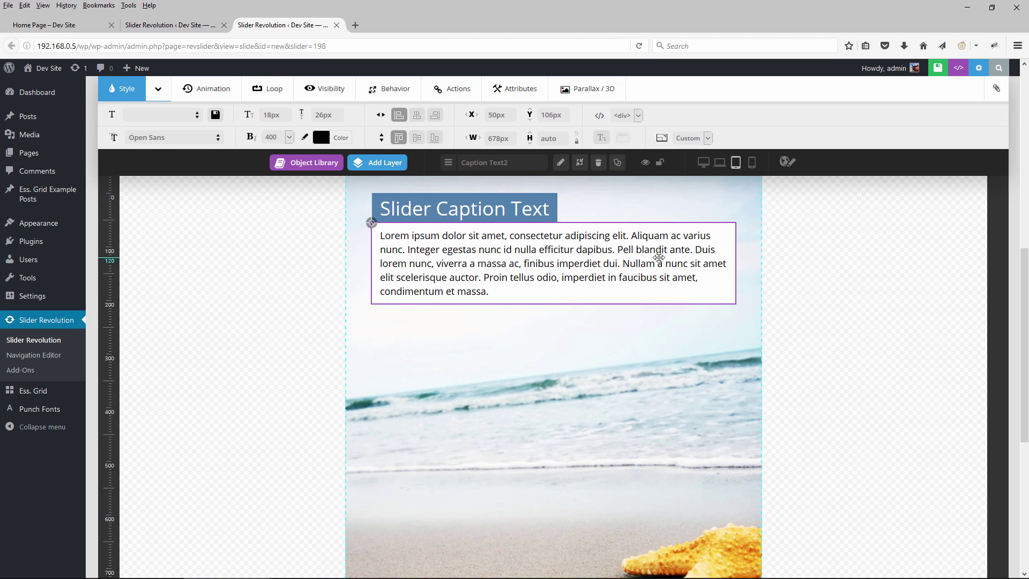
pyautogui.hotkey('ctrl', 'Tab')
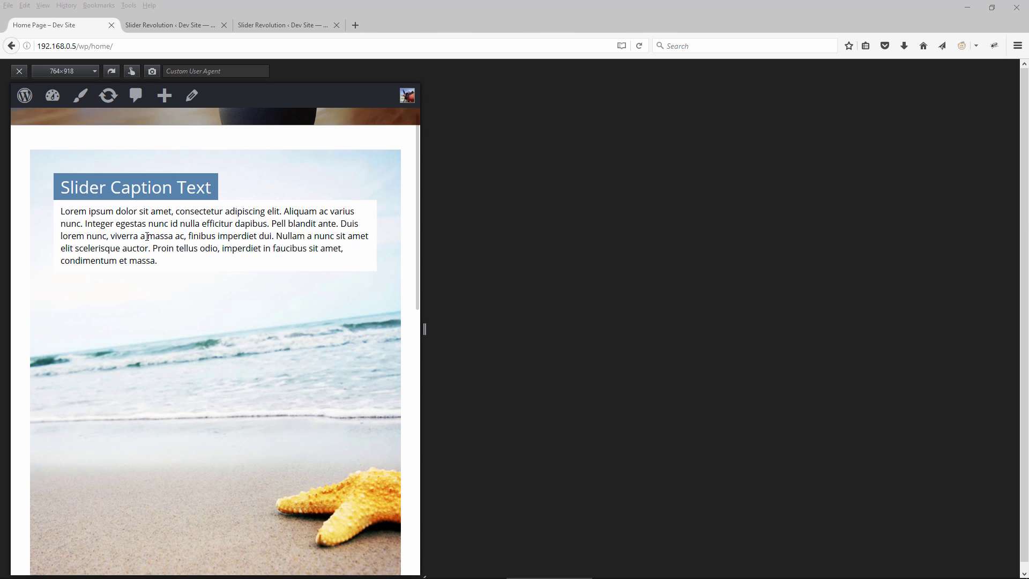
pyautogui.moveTo(422, 329); pyautogui.dragTo(655, 329)
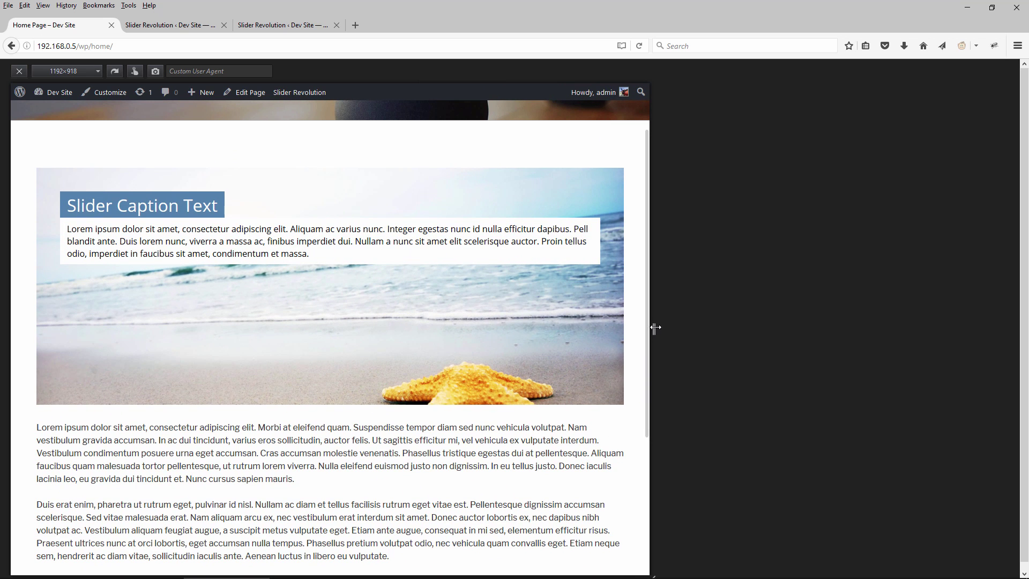
pyautogui.moveTo(655, 328); pyautogui.dragTo(493, 322)
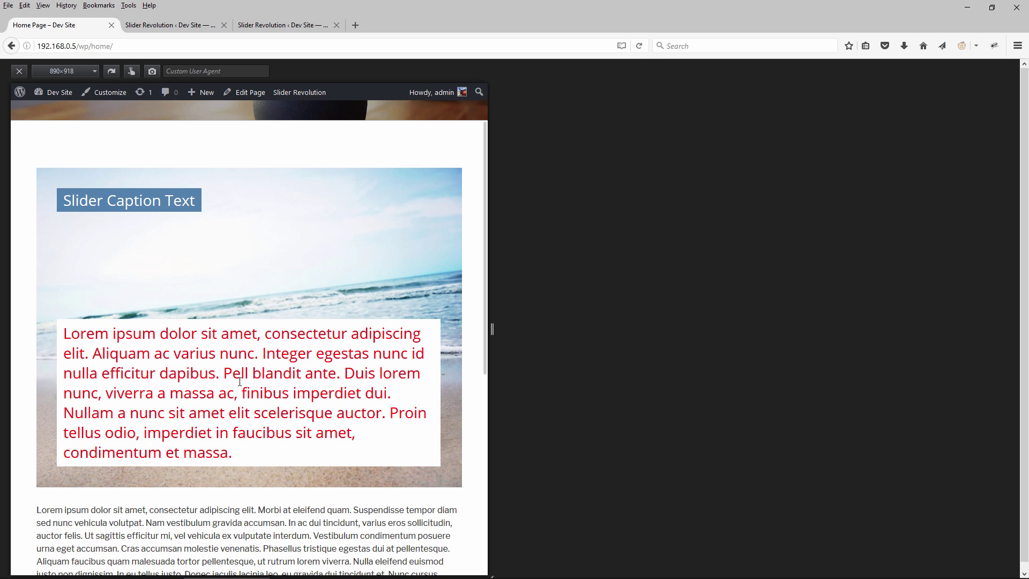
# Step: Return to the slide editor, turn off the paragraph caption's visibility on notebook devices and save the slide
pyautogui.click(271, 26)
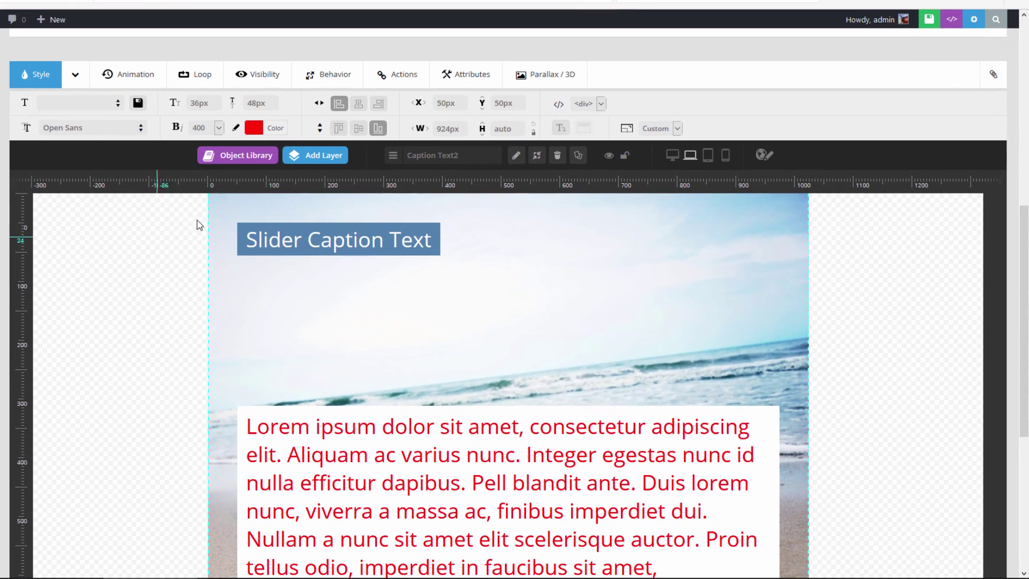
pyautogui.click(283, 81)
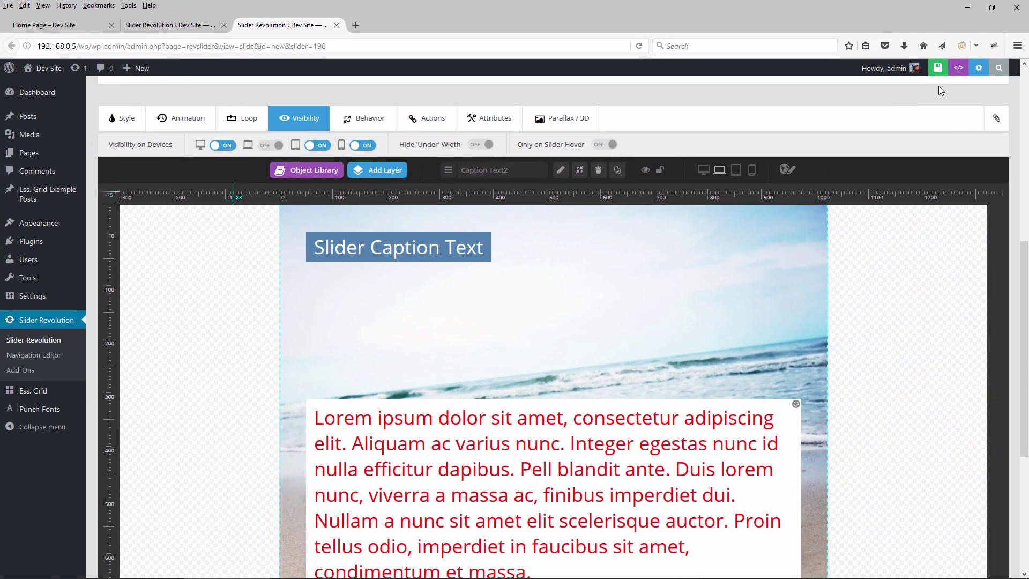
pyautogui.click(1000, 59)
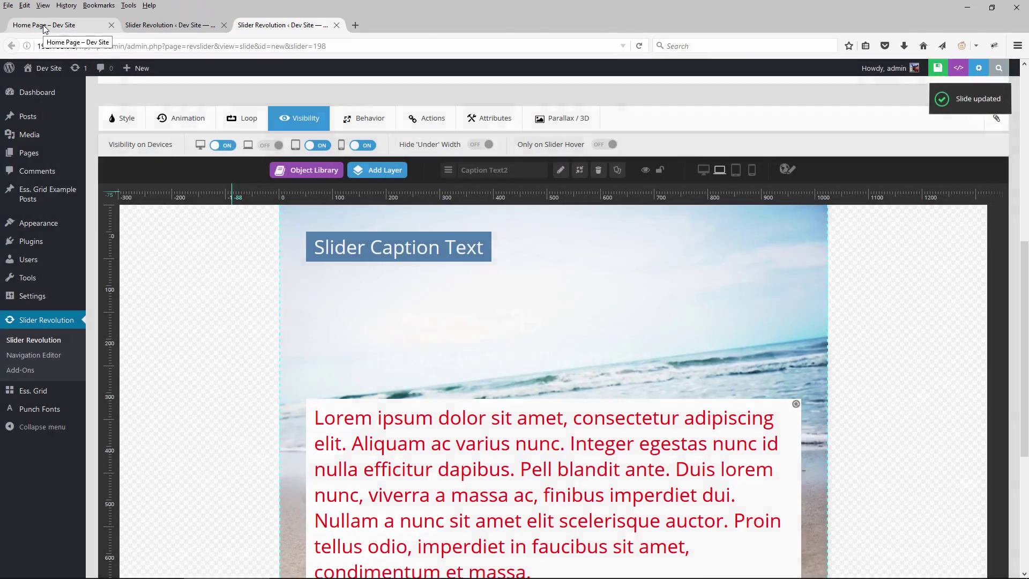
# Step: Reload the home page, check the paragraph caption's visibility at a preview width of 910 px and return to the slide editor
pyautogui.click(32, 25)
pyautogui.click(639, 46)
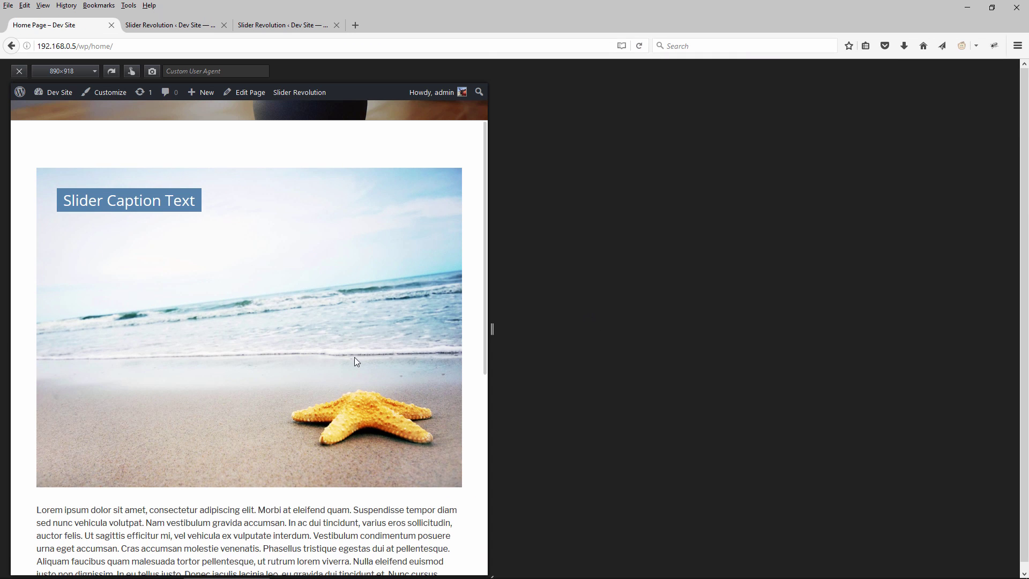
pyautogui.moveTo(494, 329)
pyautogui.mouseDown()
pyautogui.moveTo(680, 334)
pyautogui.moveTo(253, 330)
pyautogui.moveTo(504, 331)
pyautogui.mouseUp()
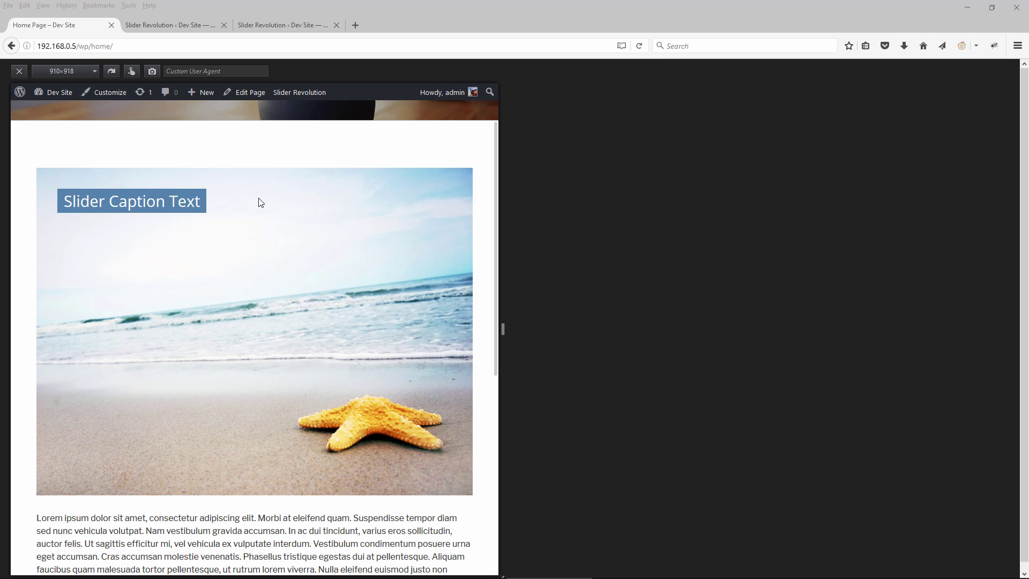
pyautogui.click(271, 27)
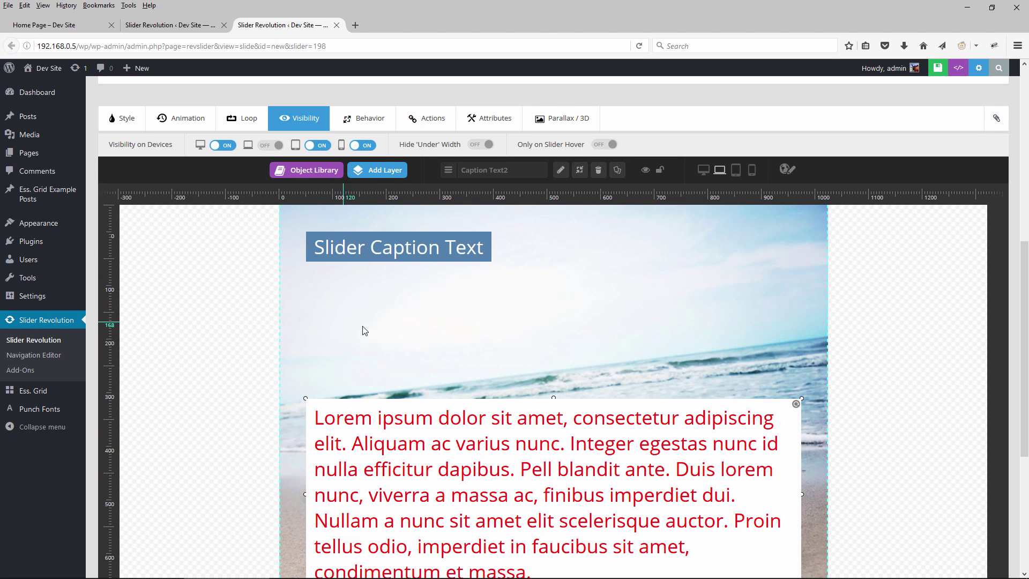
# Step: Duplicate the "Slider Caption Text" layer and place the copy in the open area between the original and the paragraph caption
pyautogui.click(395, 247)
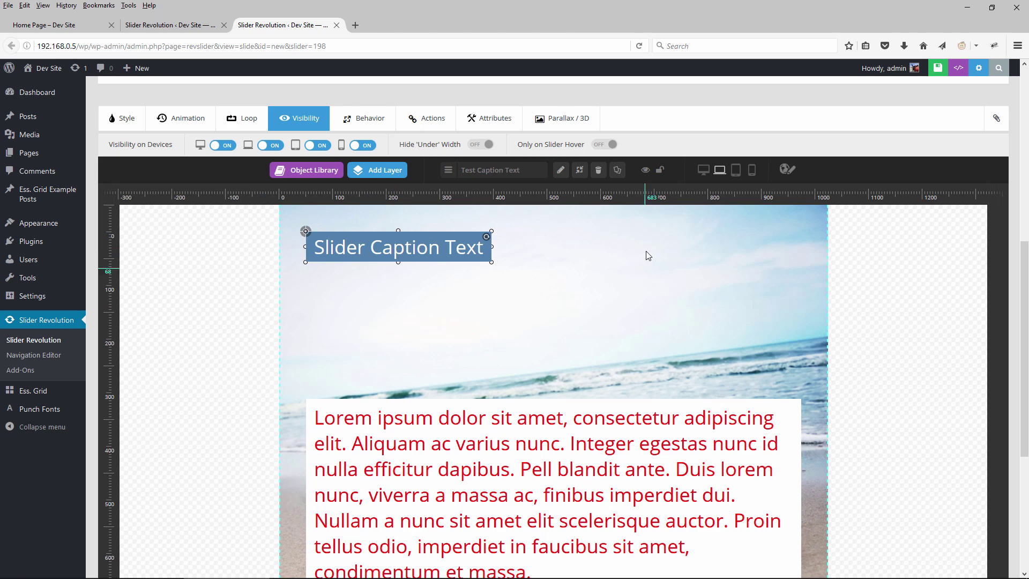
pyautogui.click(620, 175)
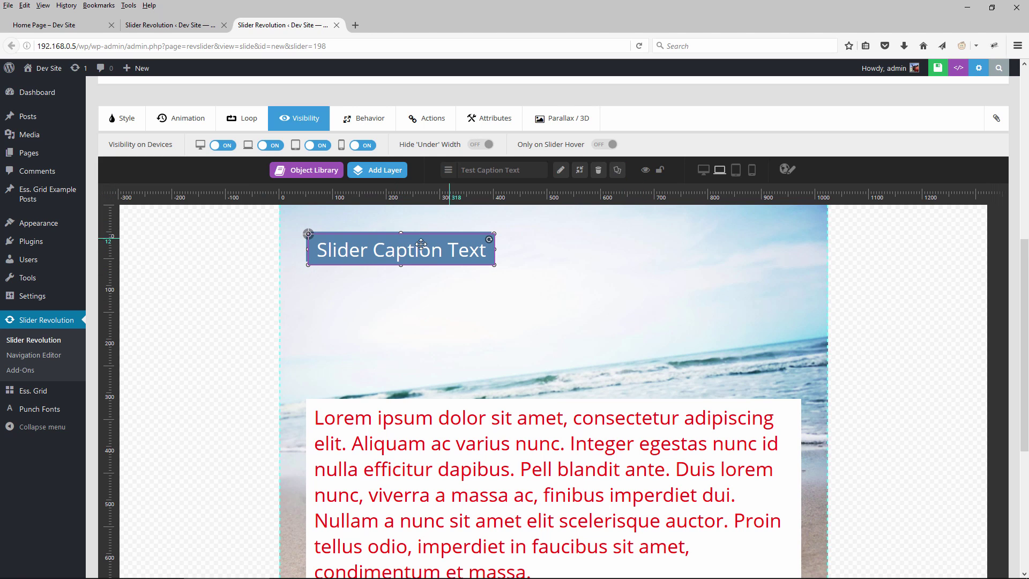
pyautogui.moveTo(385, 258); pyautogui.dragTo(520, 341)
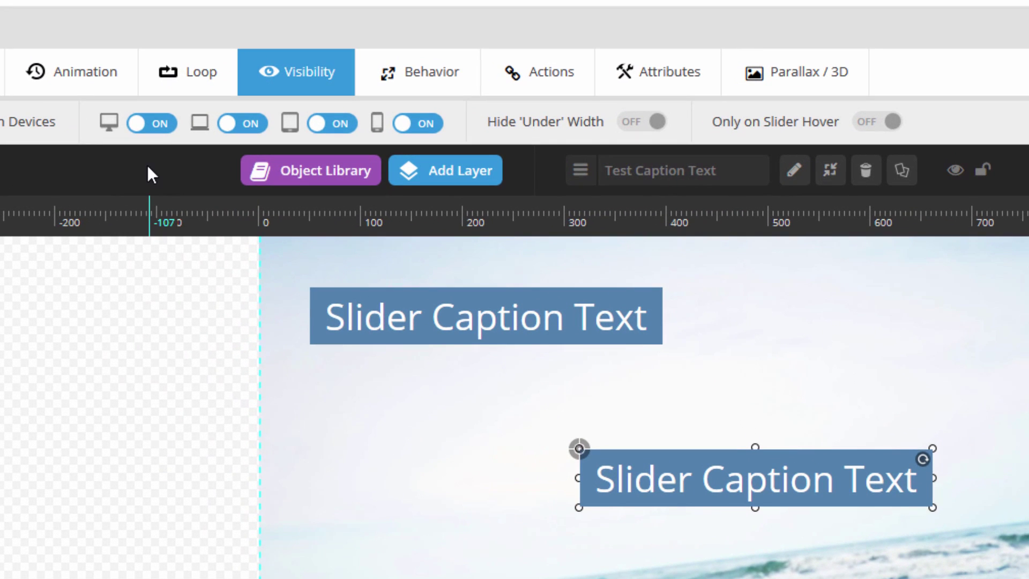
# Step: Turn off the duplicated caption's visibility on desktop, tablet and mobile devices, leaving only notebook on, and save the slide
pyautogui.click(154, 124)
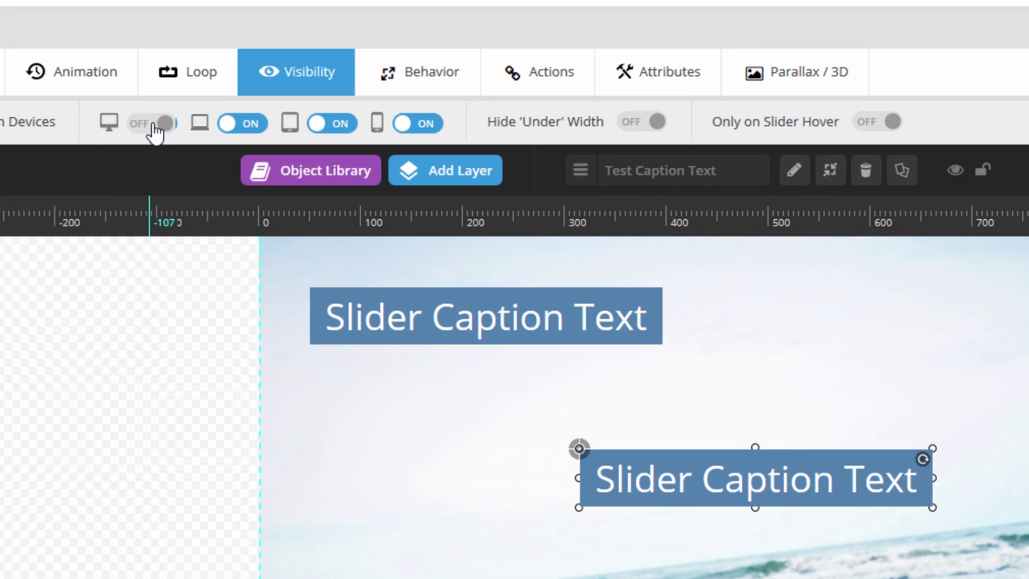
pyautogui.click(325, 126)
pyautogui.click(426, 126)
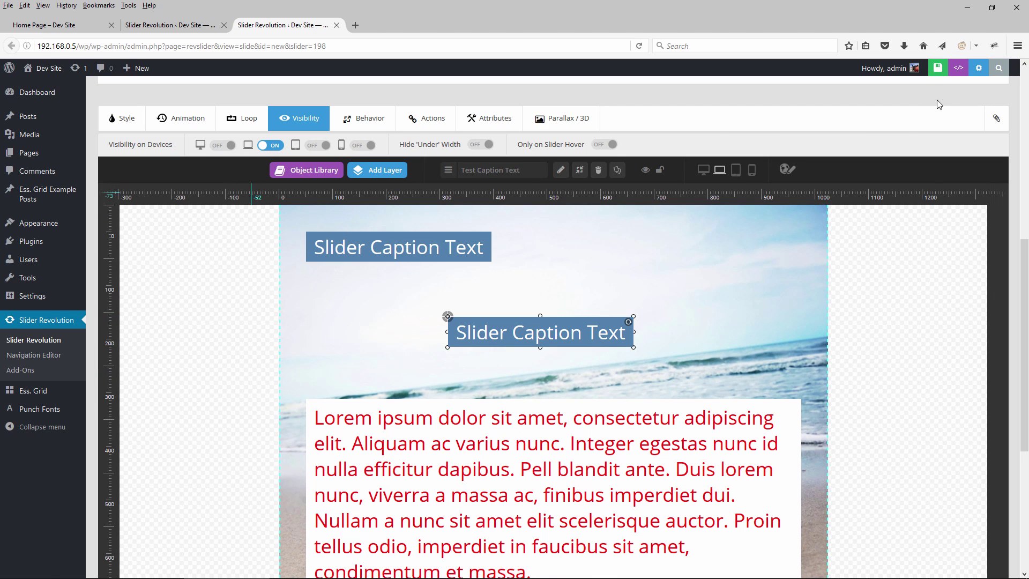
pyautogui.click(938, 68)
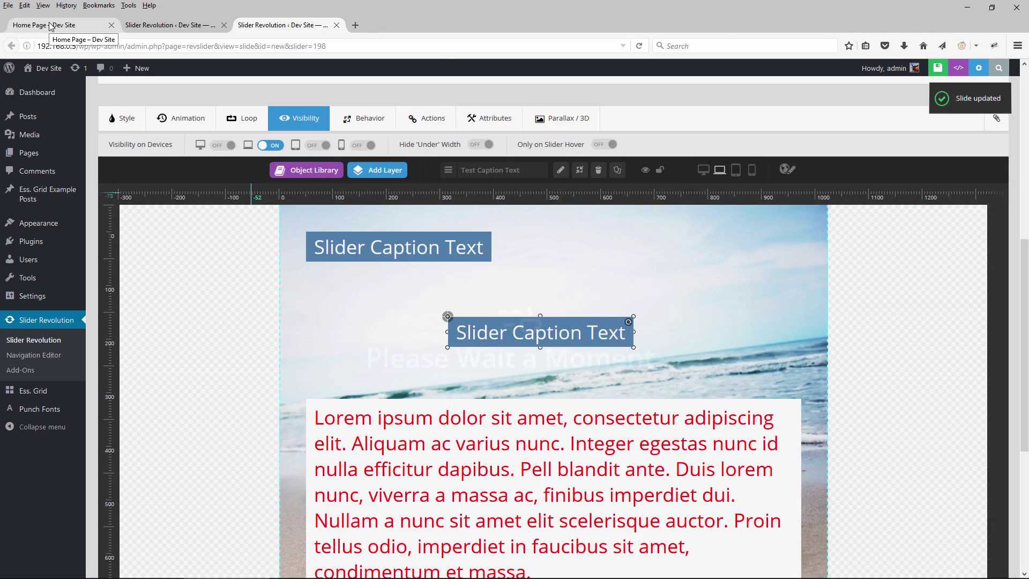
# Step: Reload the home page and check the duplicated caption's visibility at preview widths of 910 and 1186 px
pyautogui.click(50, 26)
pyautogui.click(641, 46)
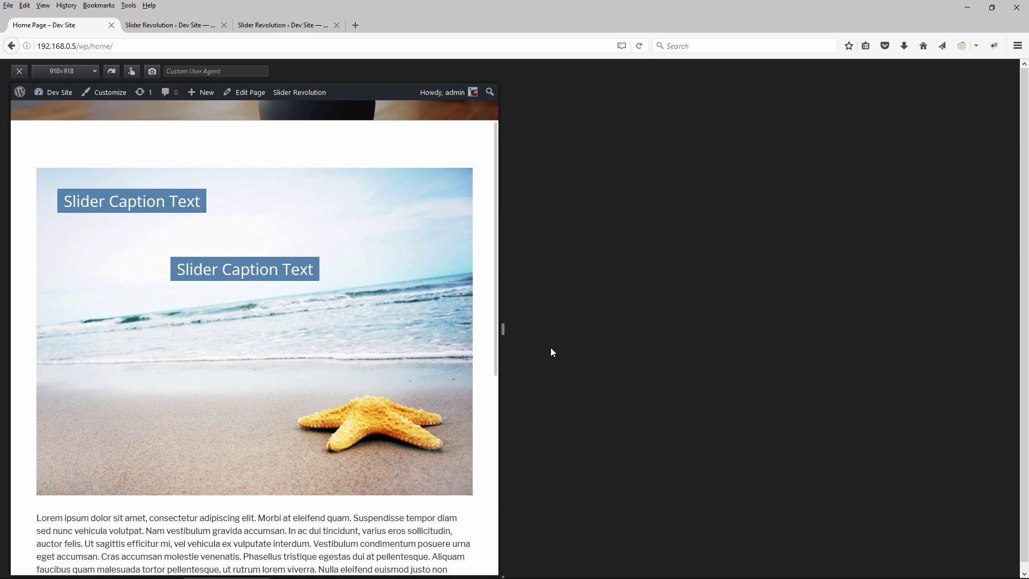
pyautogui.moveTo(502, 328); pyautogui.dragTo(650, 381)
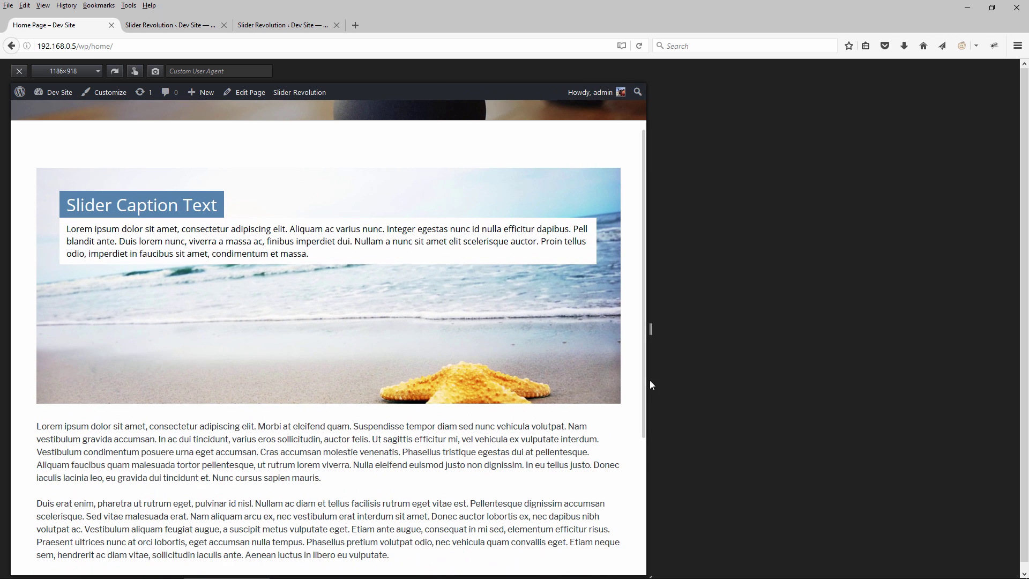